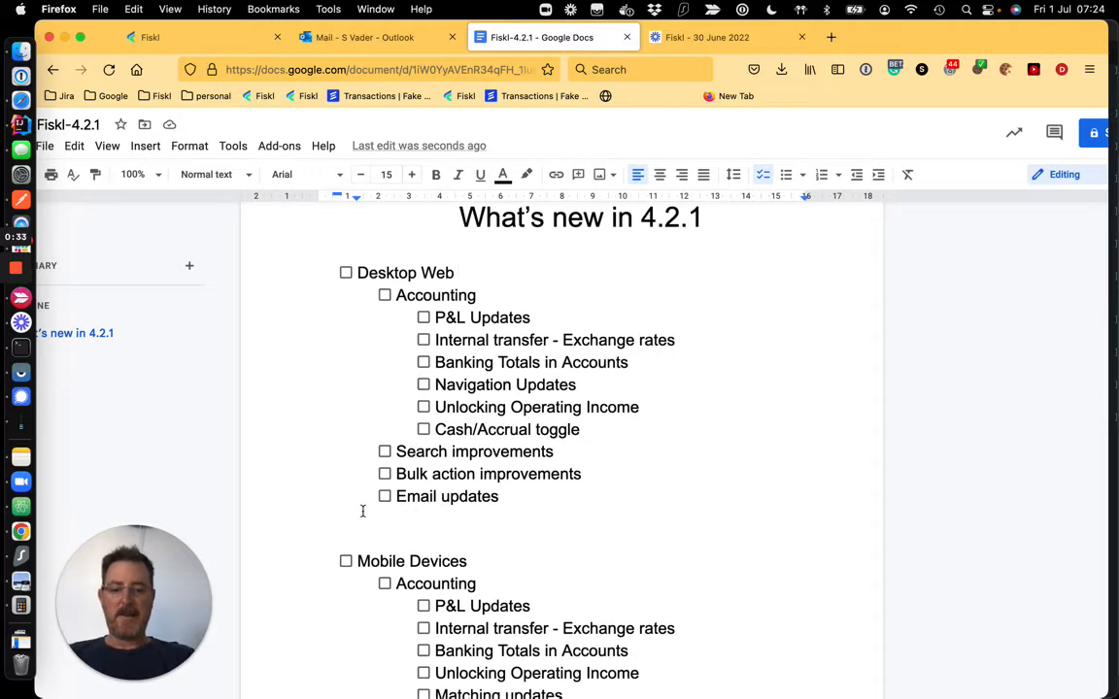
scroll(442, 454, "down", 2)
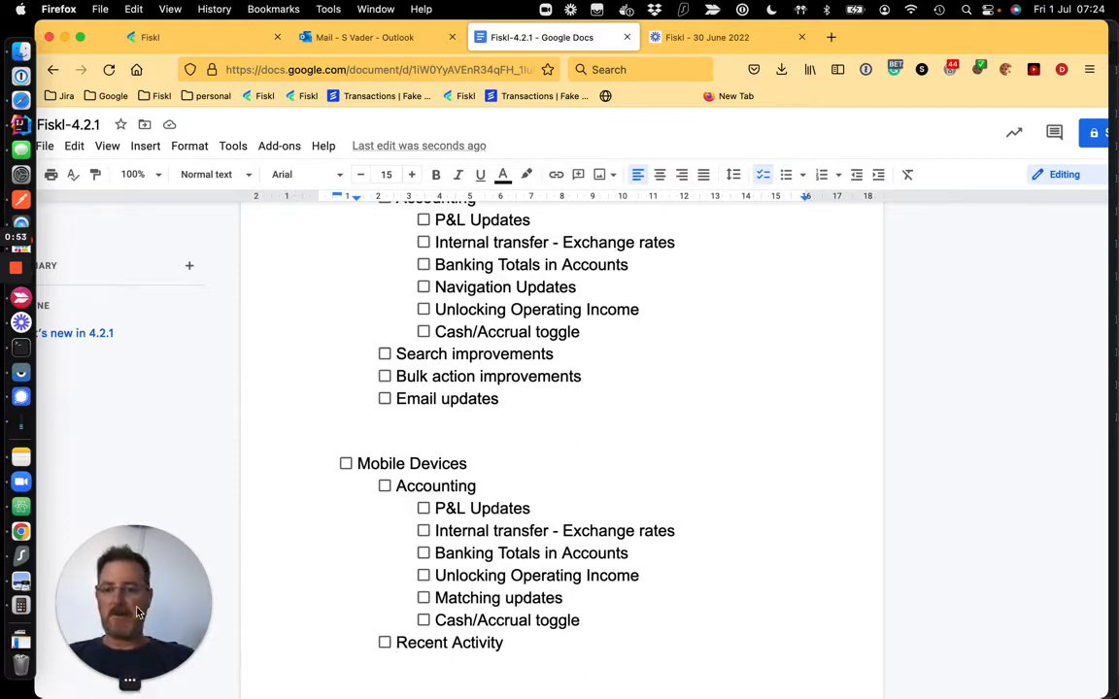
mouse_move(129, 676)
left_click(84, 683)
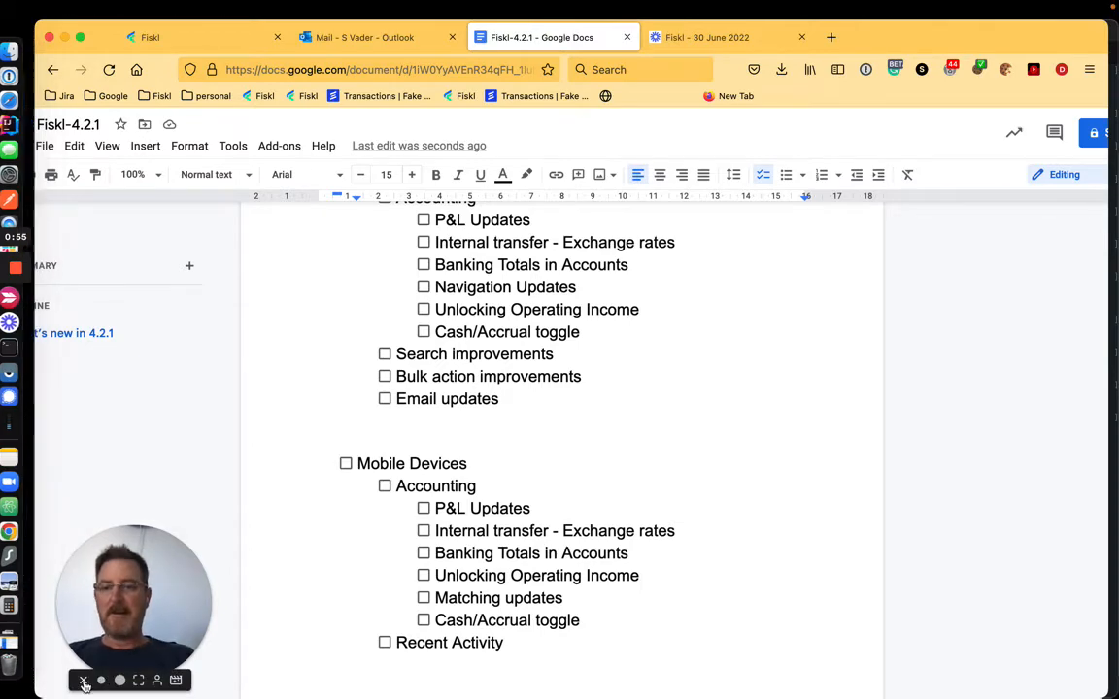
Switch to Fiskl and open the Profit and Loss report from the accounting reports
left_click(156, 37)
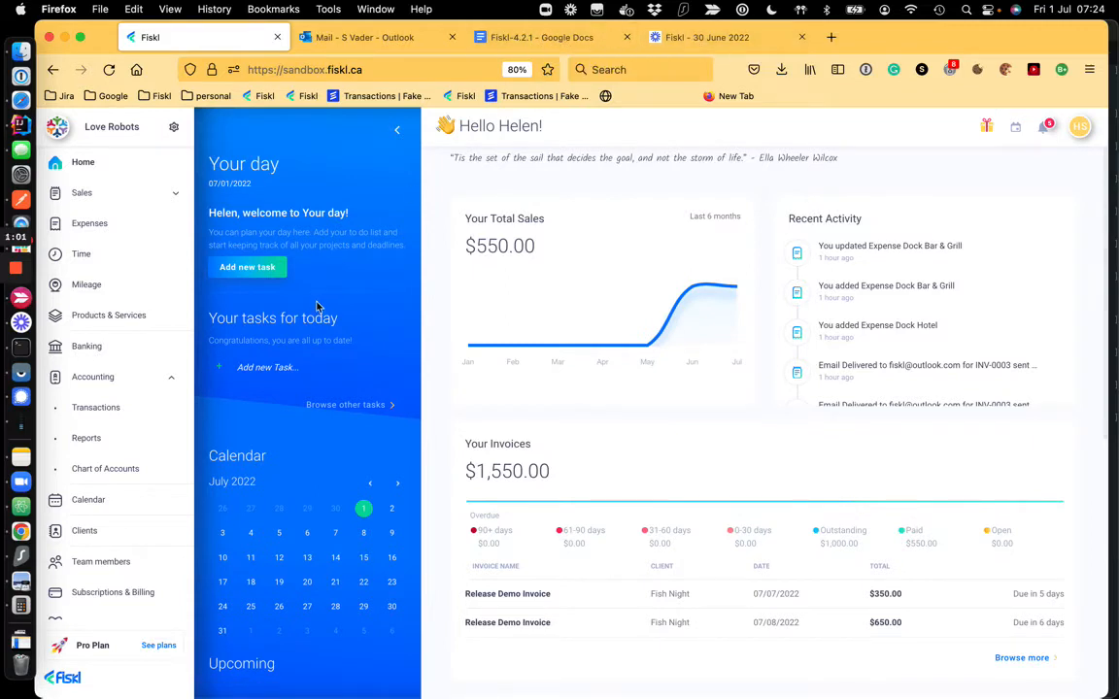
left_click(87, 438)
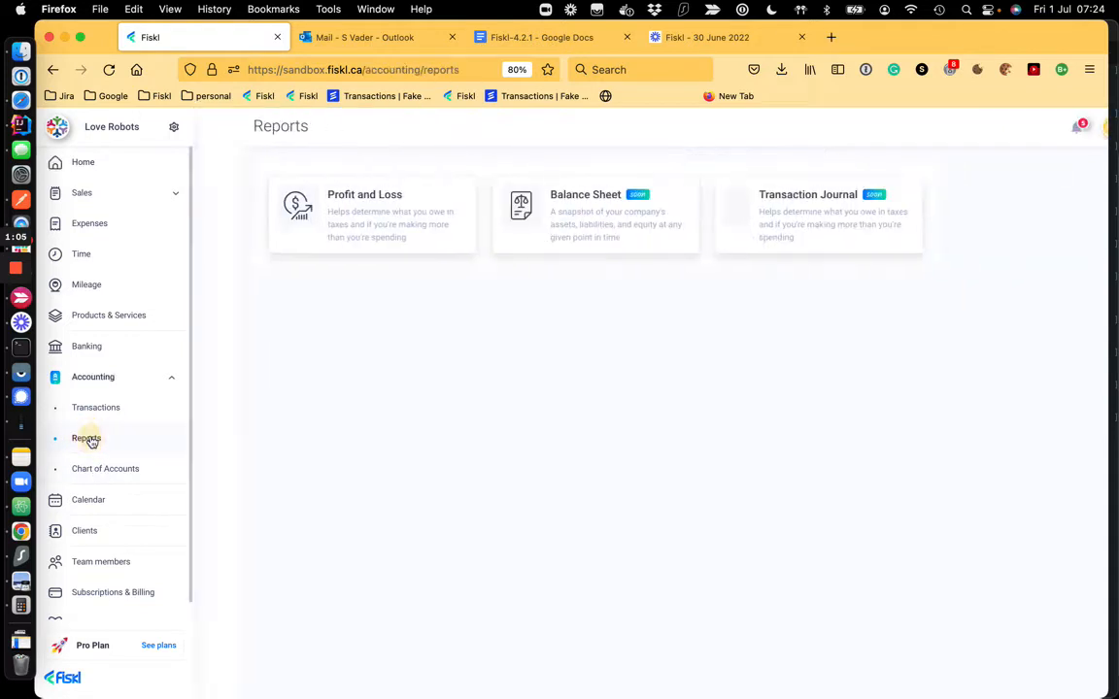
left_click(337, 206)
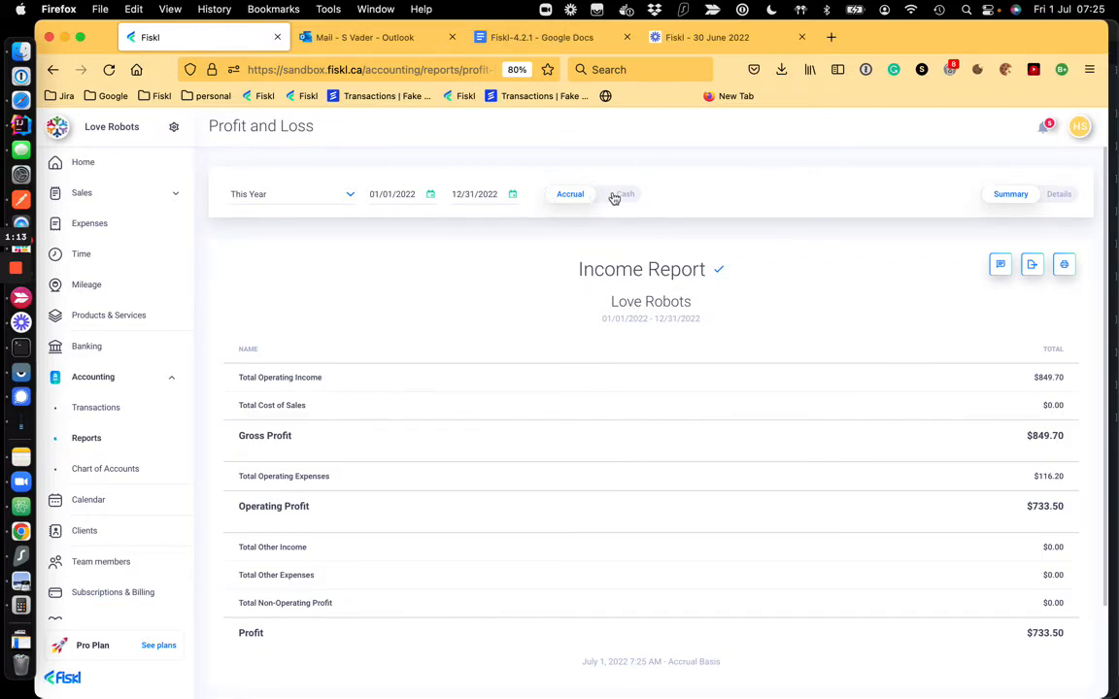
Open the company's accounting settings to view the default accrual or cash basis
left_click(174, 130)
left_click(244, 140)
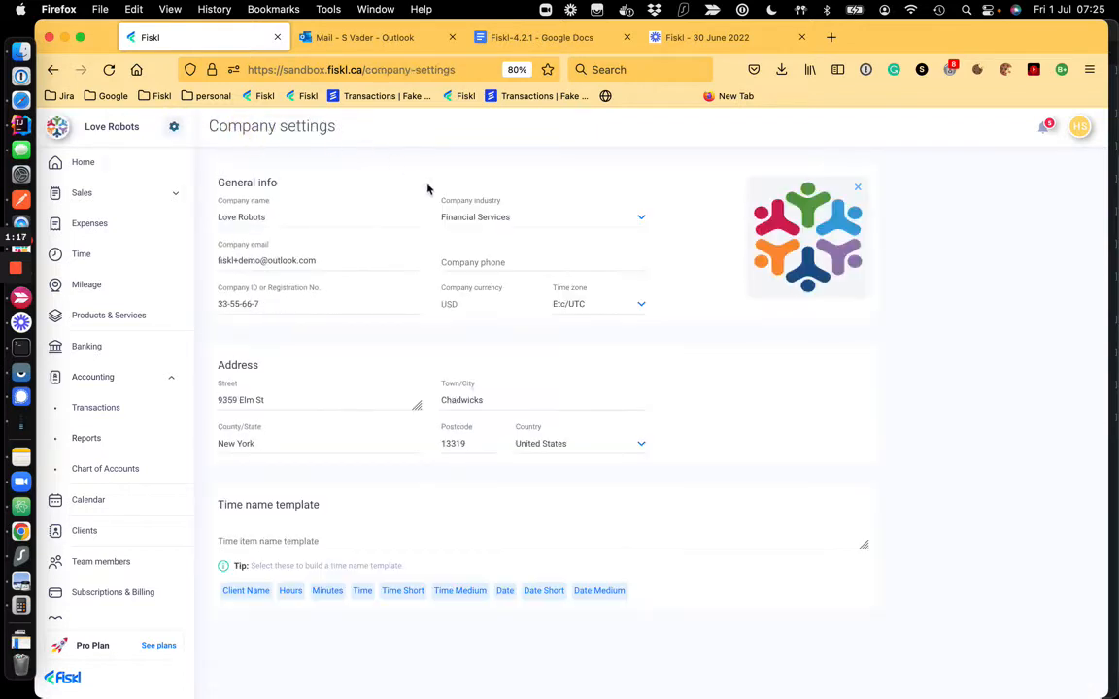
left_click(174, 127)
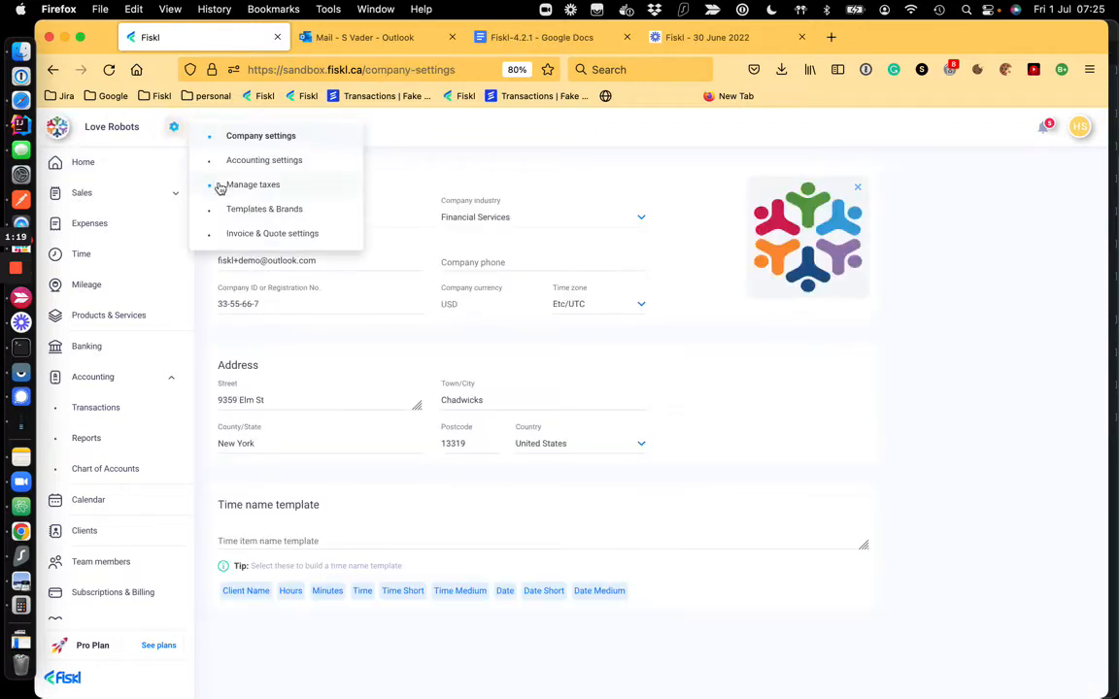
left_click(272, 161)
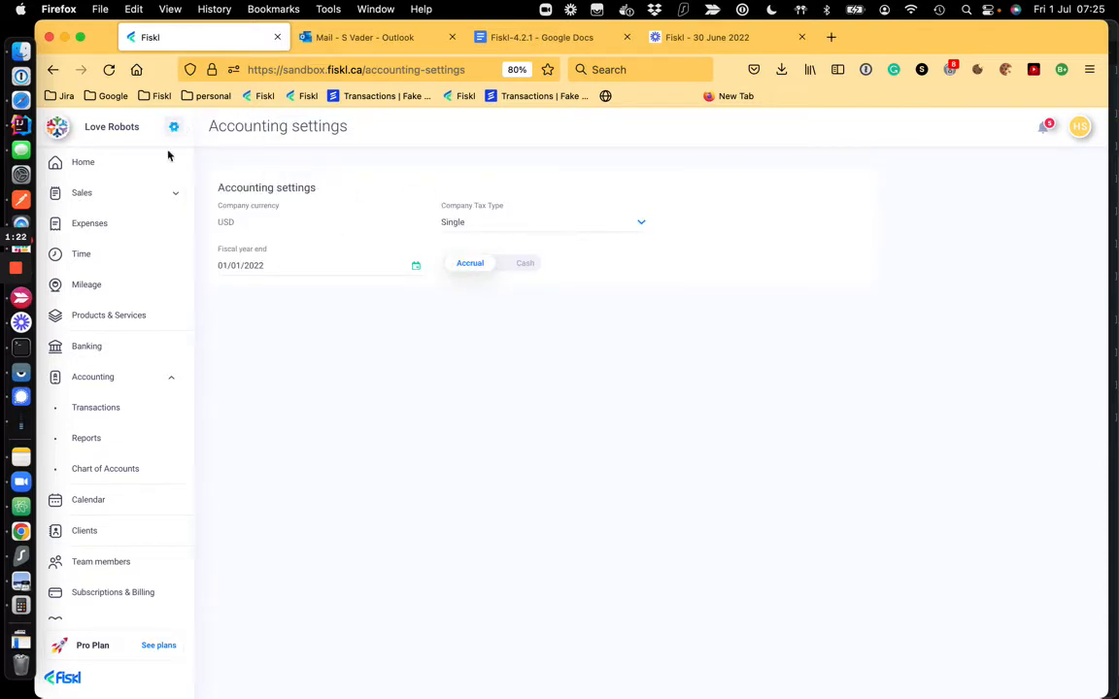
Reopen the Profit and Loss report and show it in the Details view
left_click(86, 439)
left_click(312, 212)
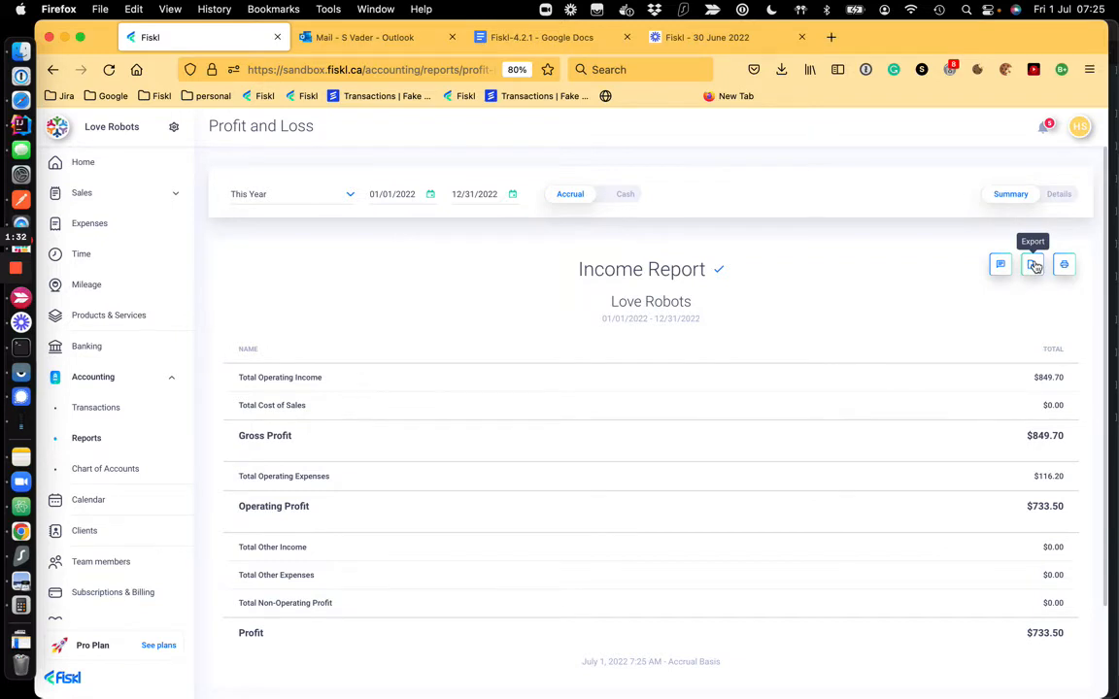
left_click(1059, 197)
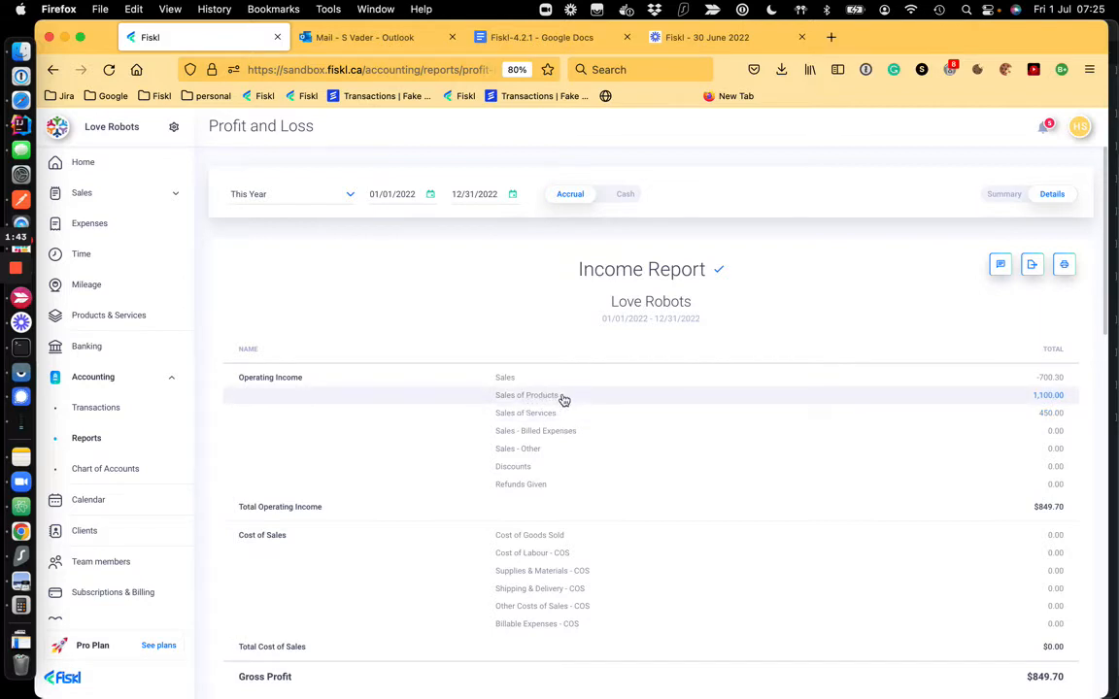
Drill into the Sales of Products account, compare its transactions on Cash and Accrual basis, and return to the Profit and Loss report
left_click(1044, 398)
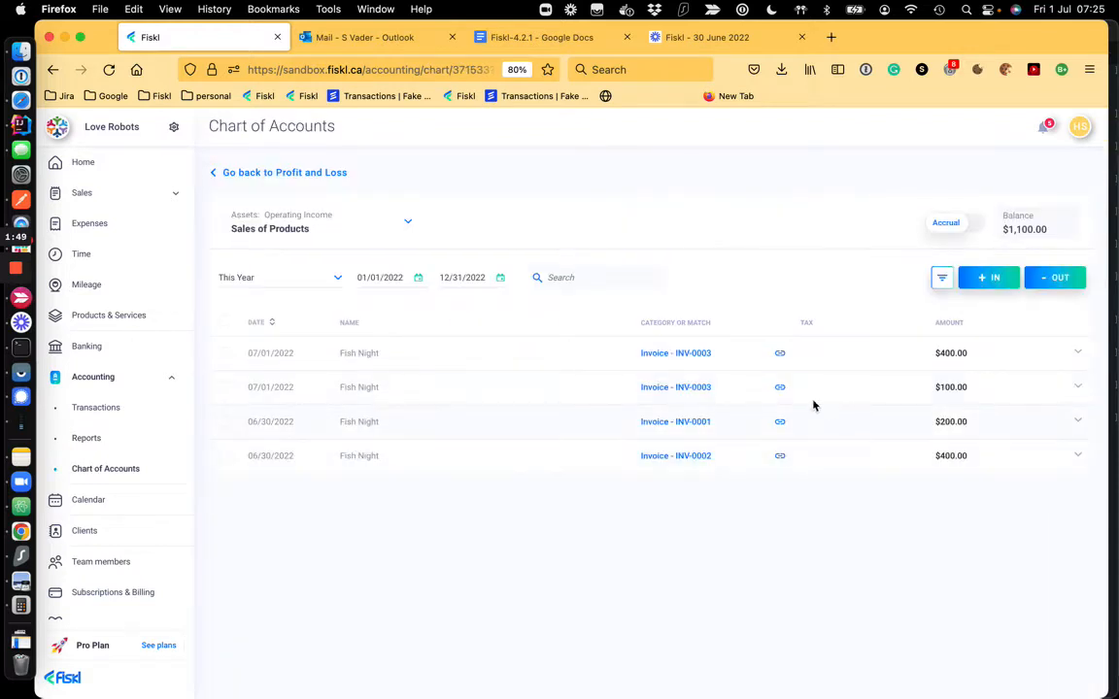
left_click(945, 225)
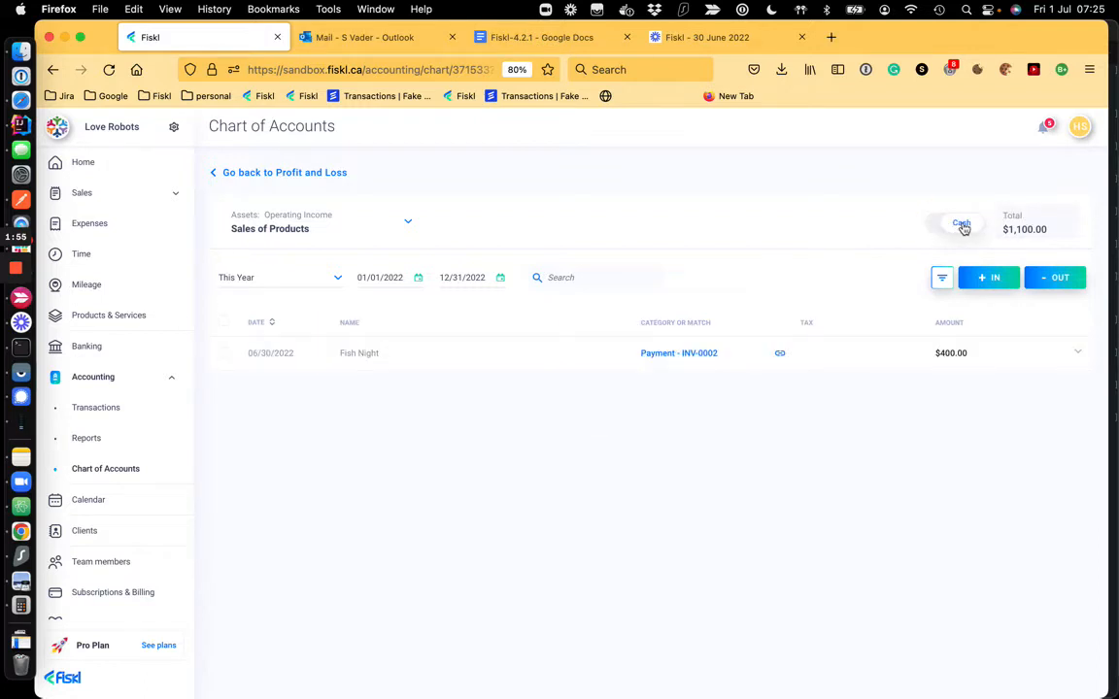
left_click(962, 225)
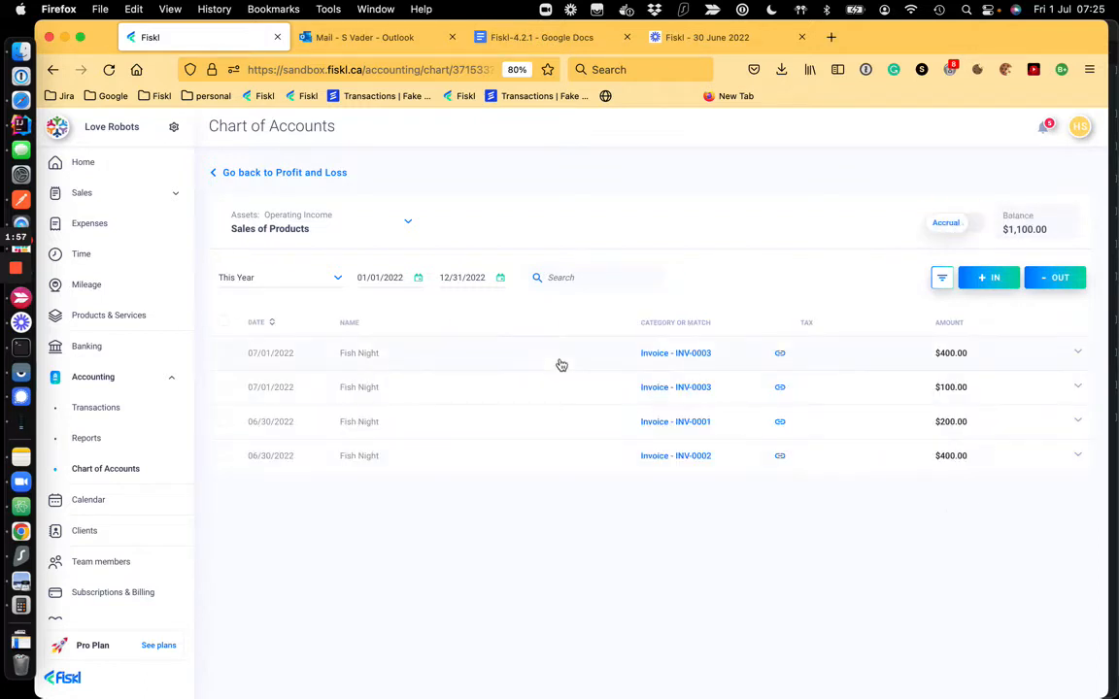
left_click(306, 174)
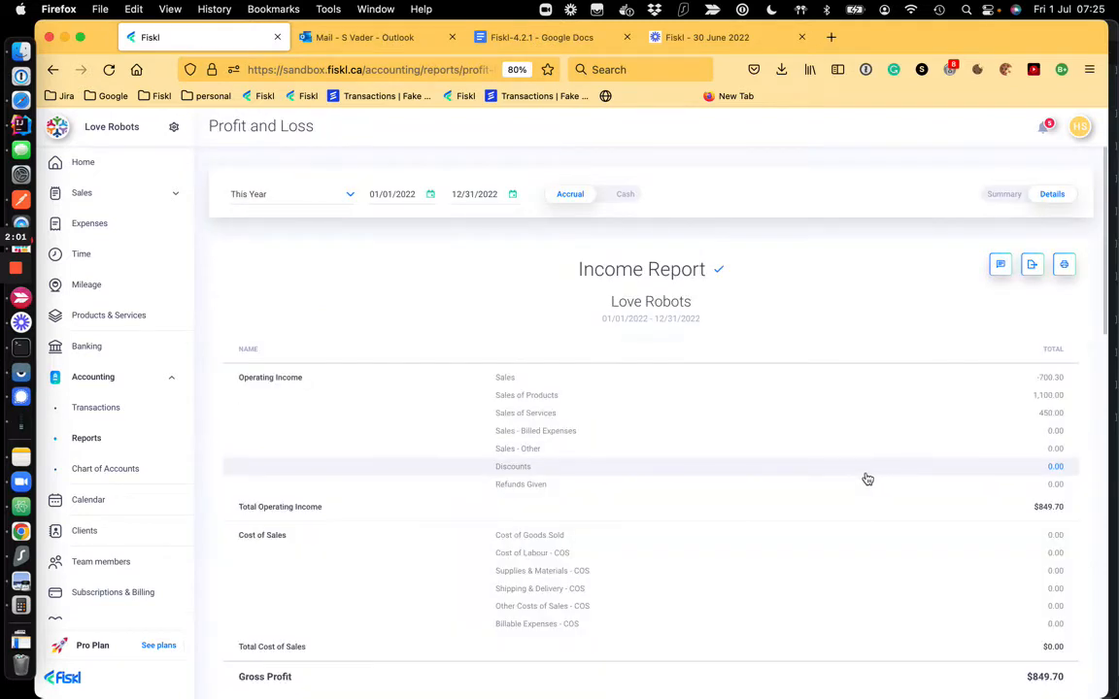
Examine the detailed income report from its editable title down to the Notes section
scroll(868, 479, "down", 1)
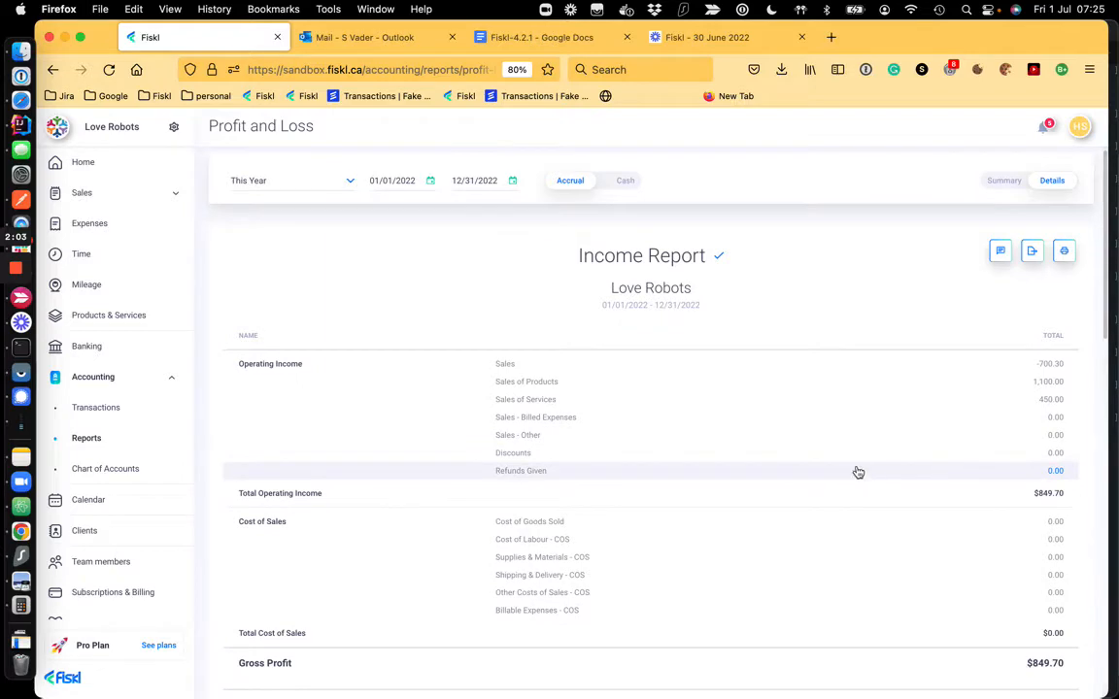
left_click(669, 258)
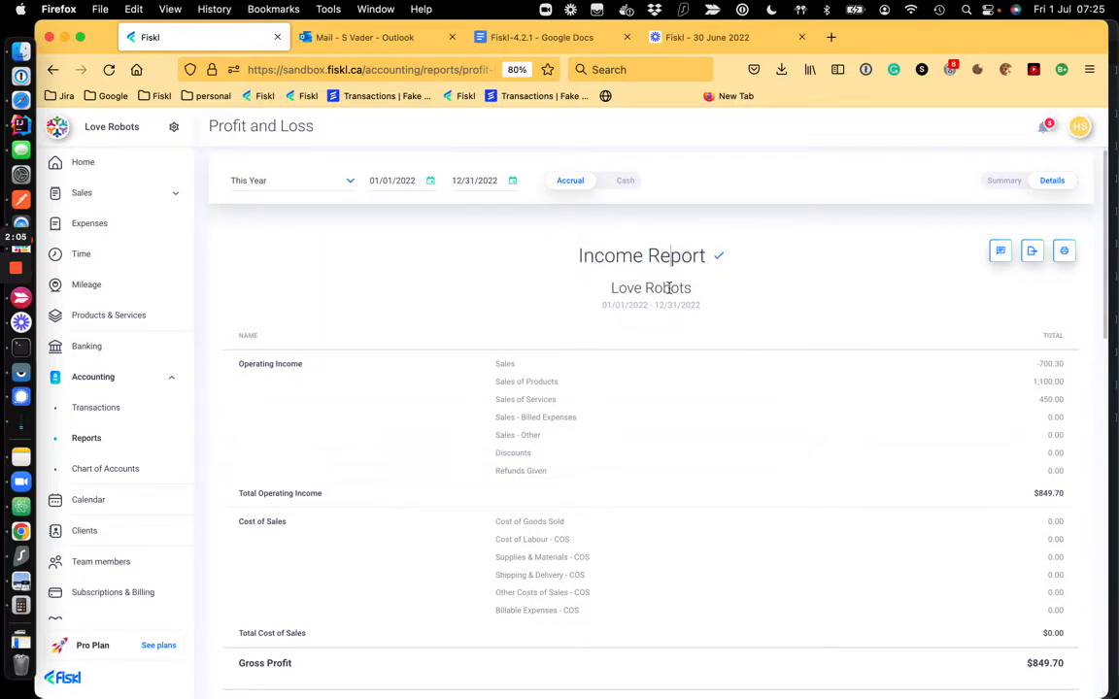
scroll(765, 291, "down", 5)
scroll(765, 292, "down", 15)
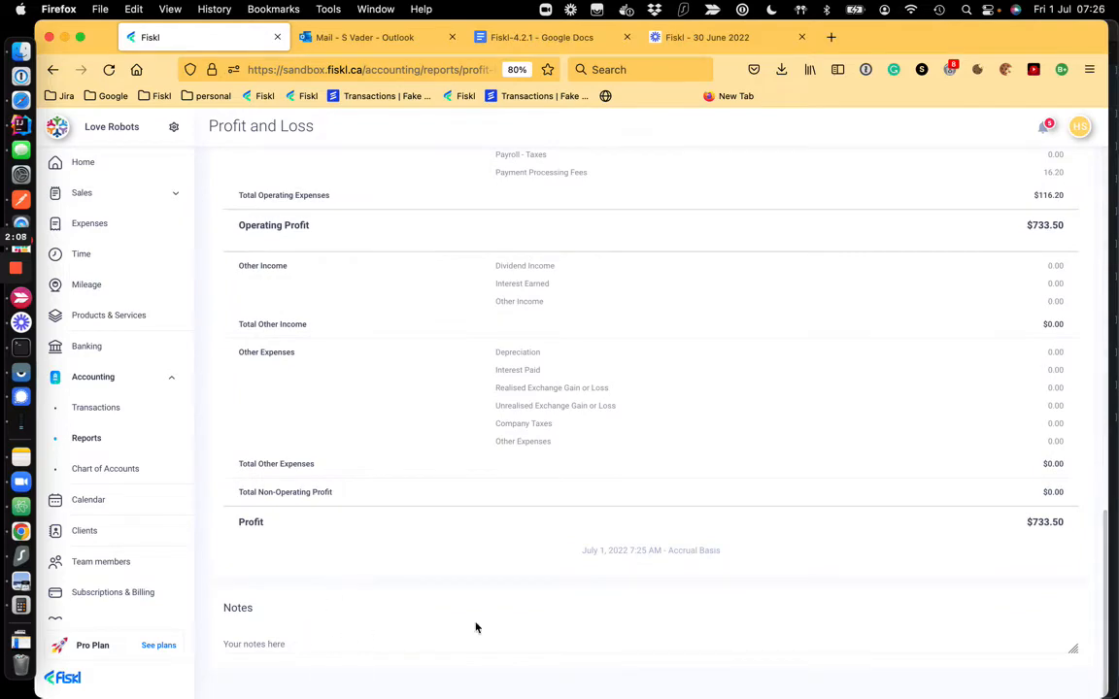
scroll(476, 627, "up", 20)
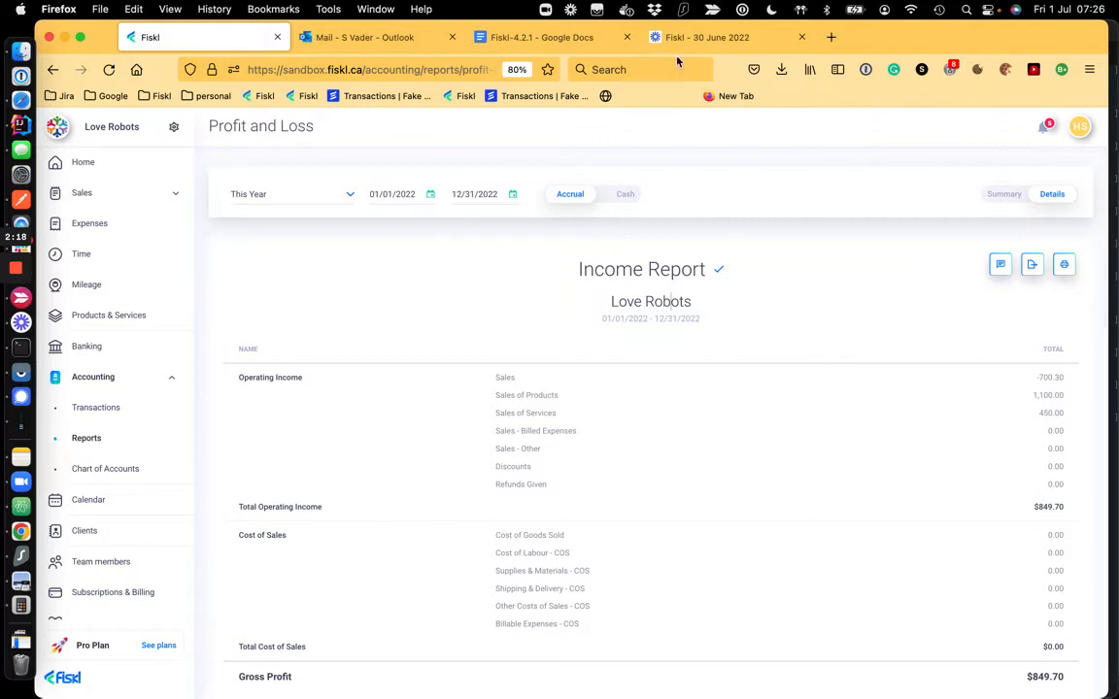
Check off P&L Updates under Desktop Web Accounting in the Fiskl-4.2.1 Google Docs checklist
left_click(532, 37)
scroll(457, 296, "up", 1)
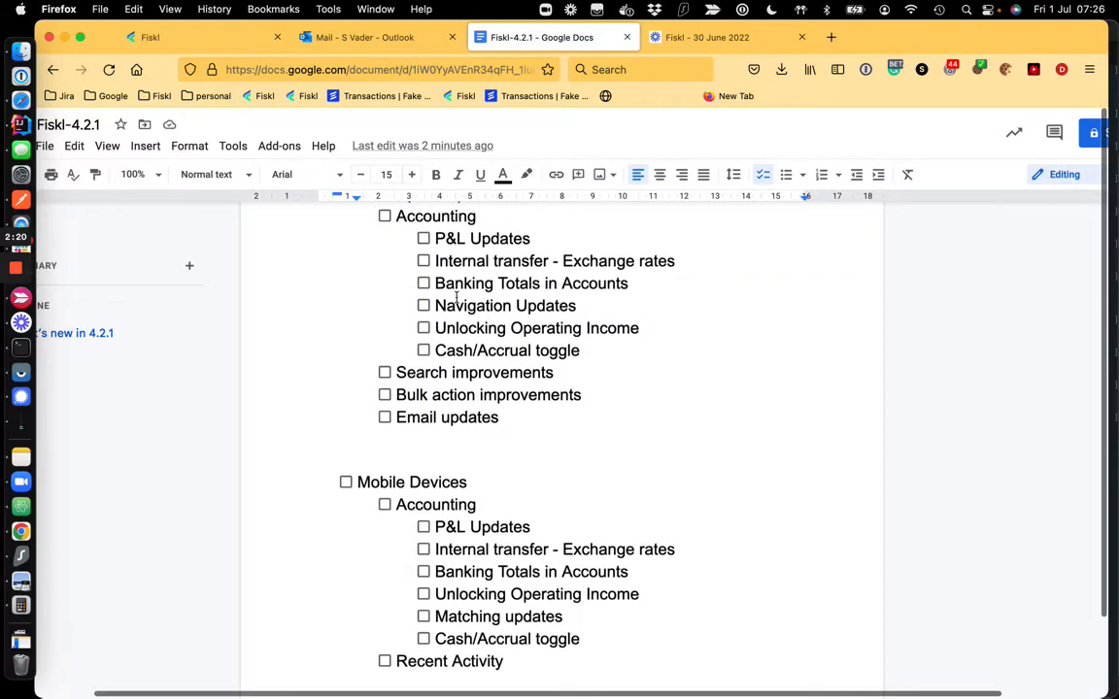
left_click(424, 239)
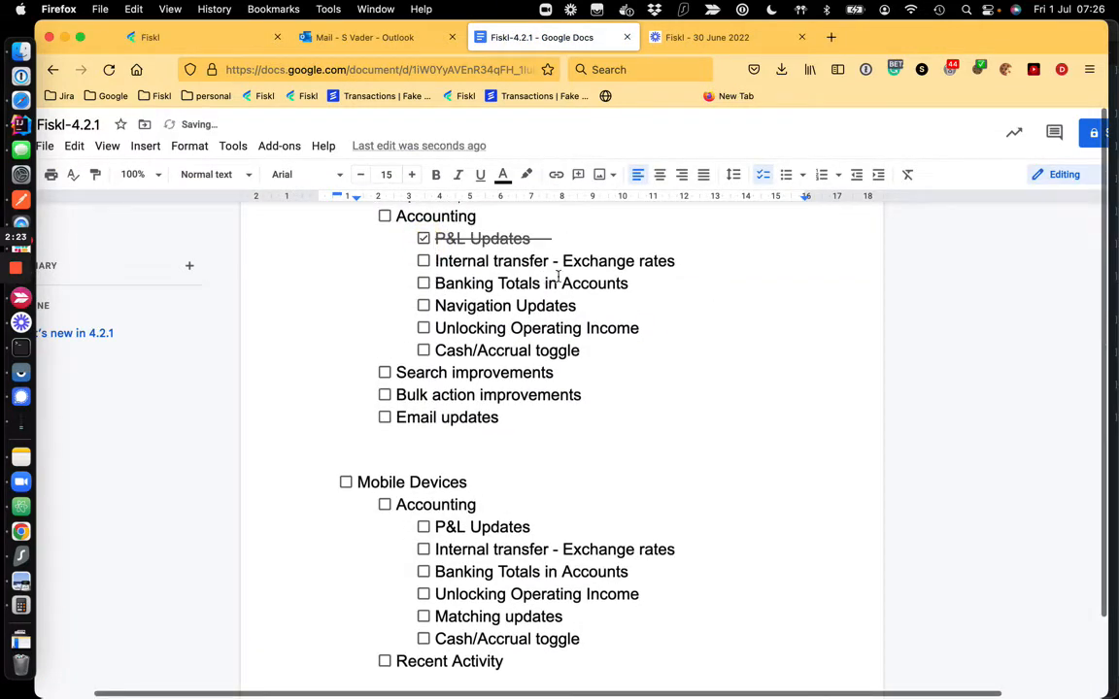
Return to Fiskl and open the UK-Bank account under Cash & Cash Equivalents in the Chart of Accounts
left_click(191, 41)
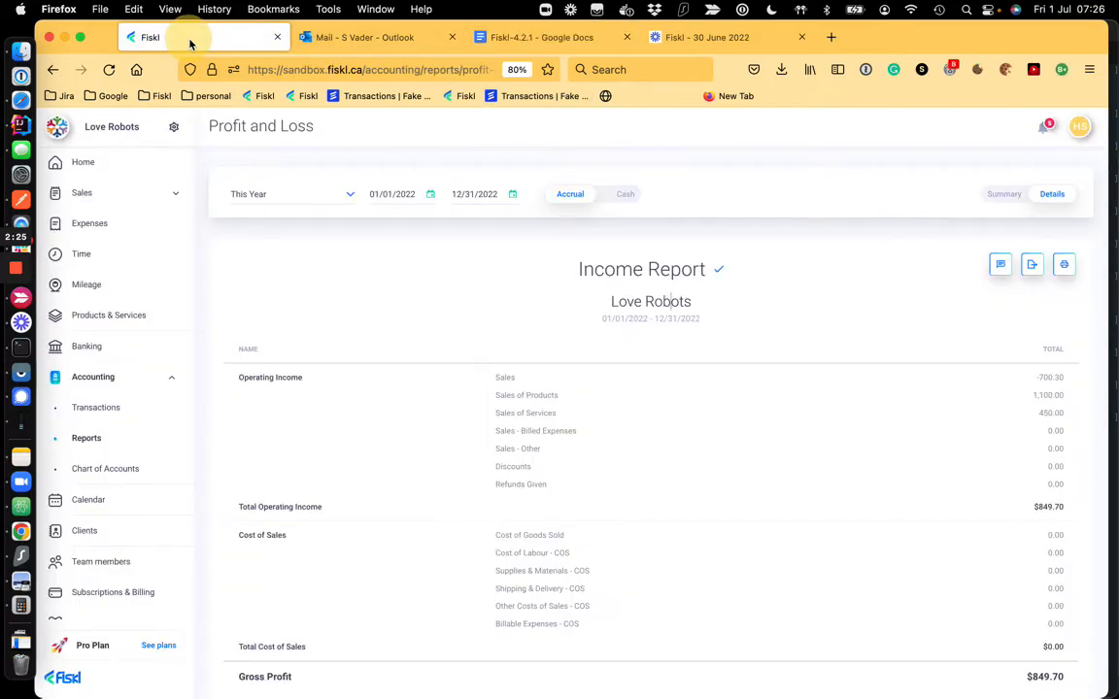
left_click(95, 468)
mouse_move(316, 273)
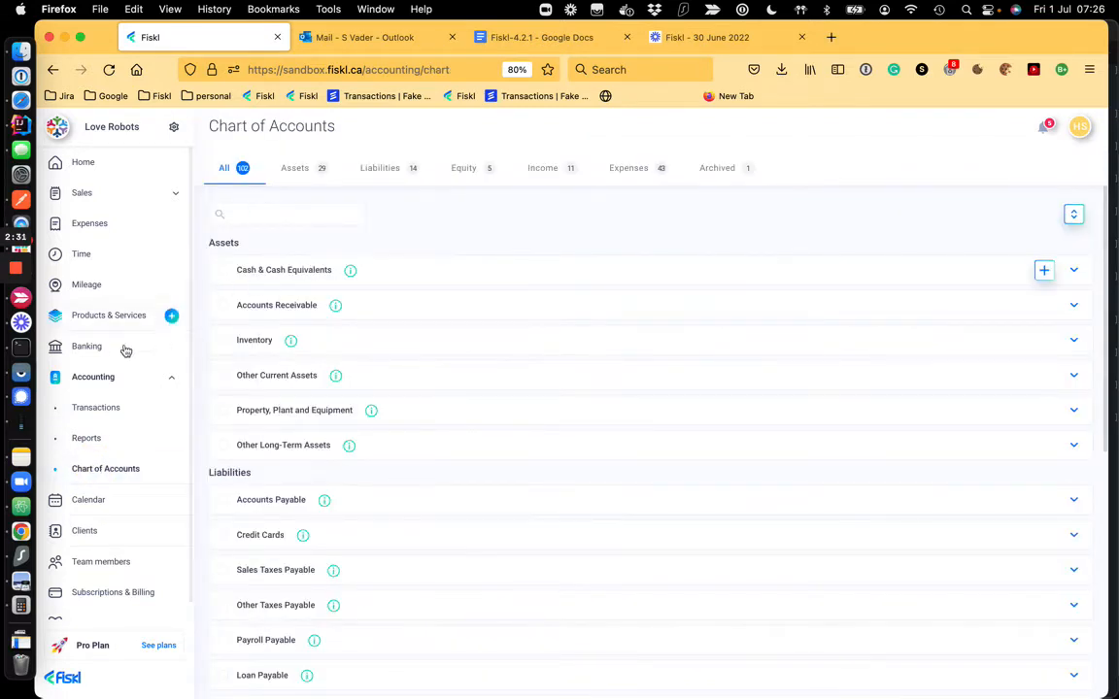
left_click(414, 275)
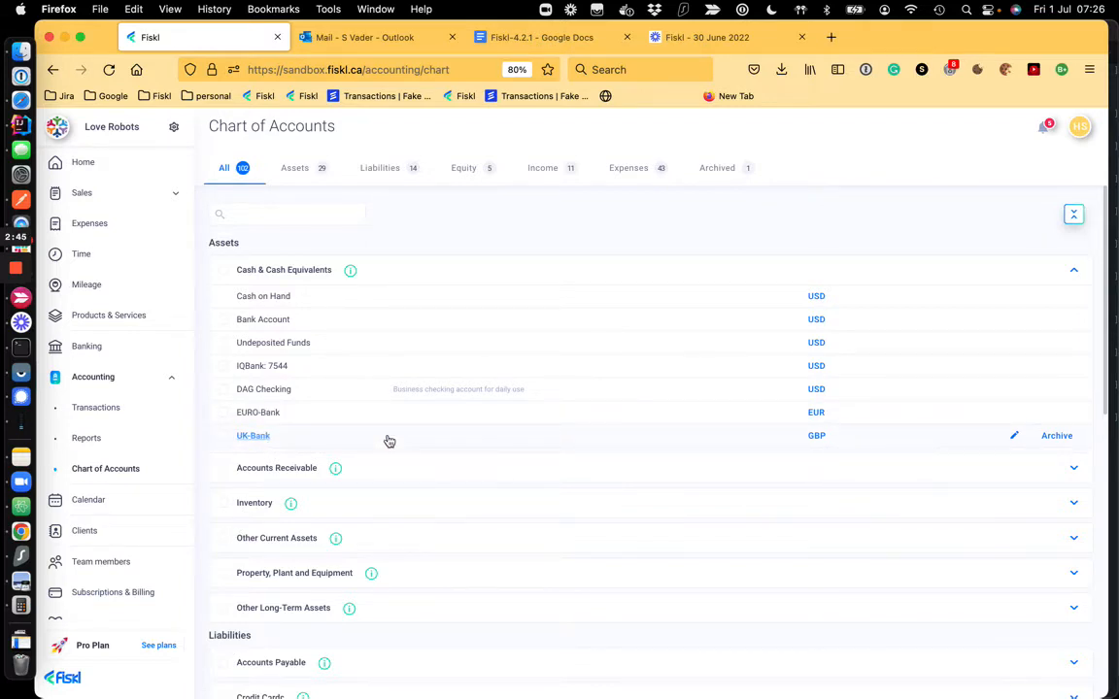
left_click(819, 439)
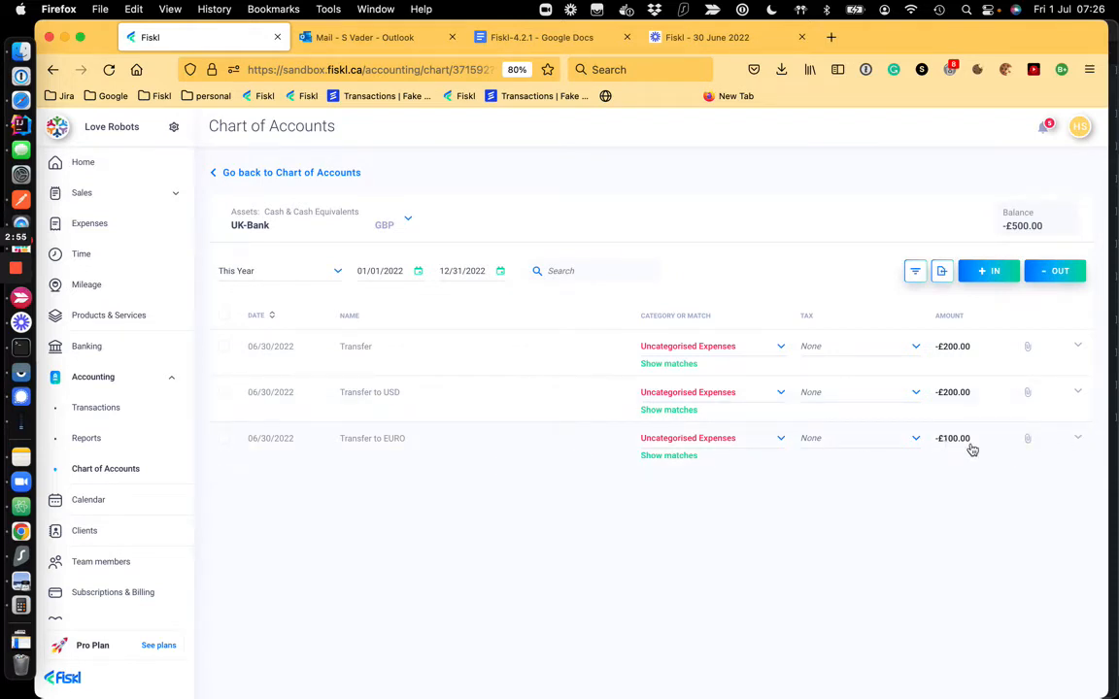
left_click(784, 438)
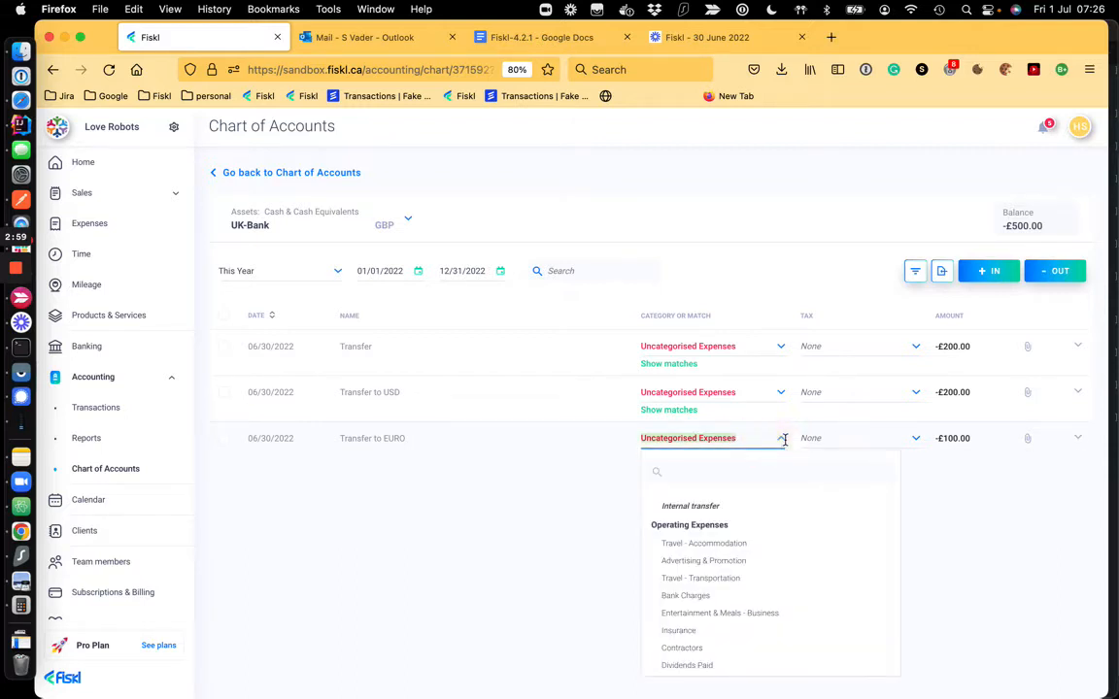
left_click(701, 506)
scroll(701, 510, "down", 3)
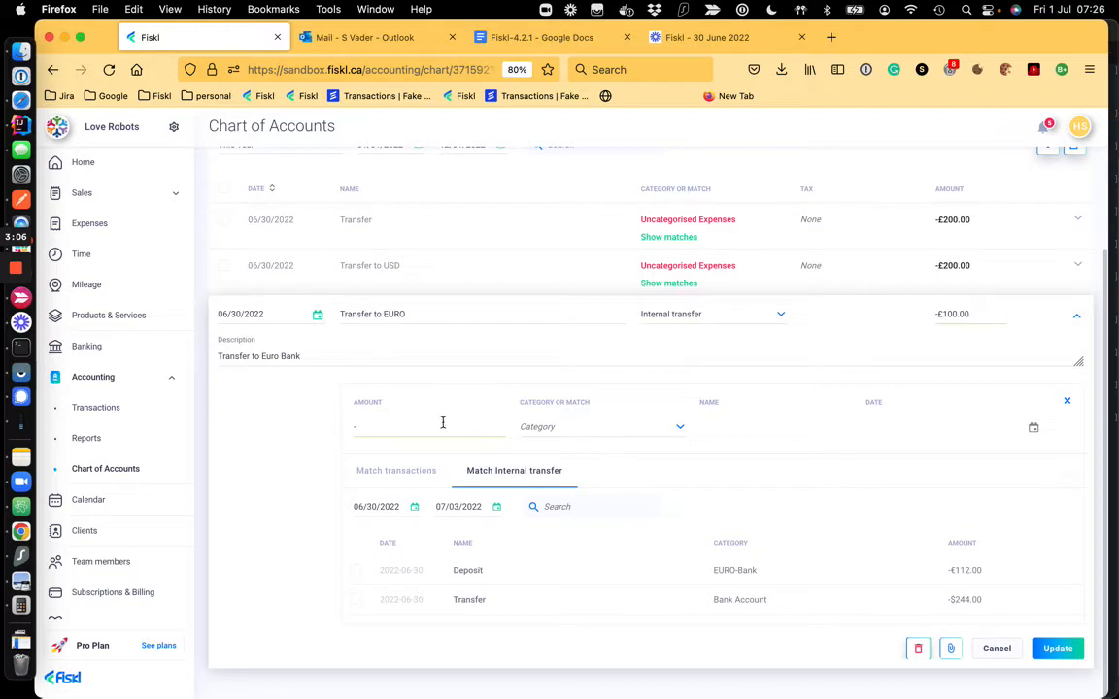
left_click(997, 648)
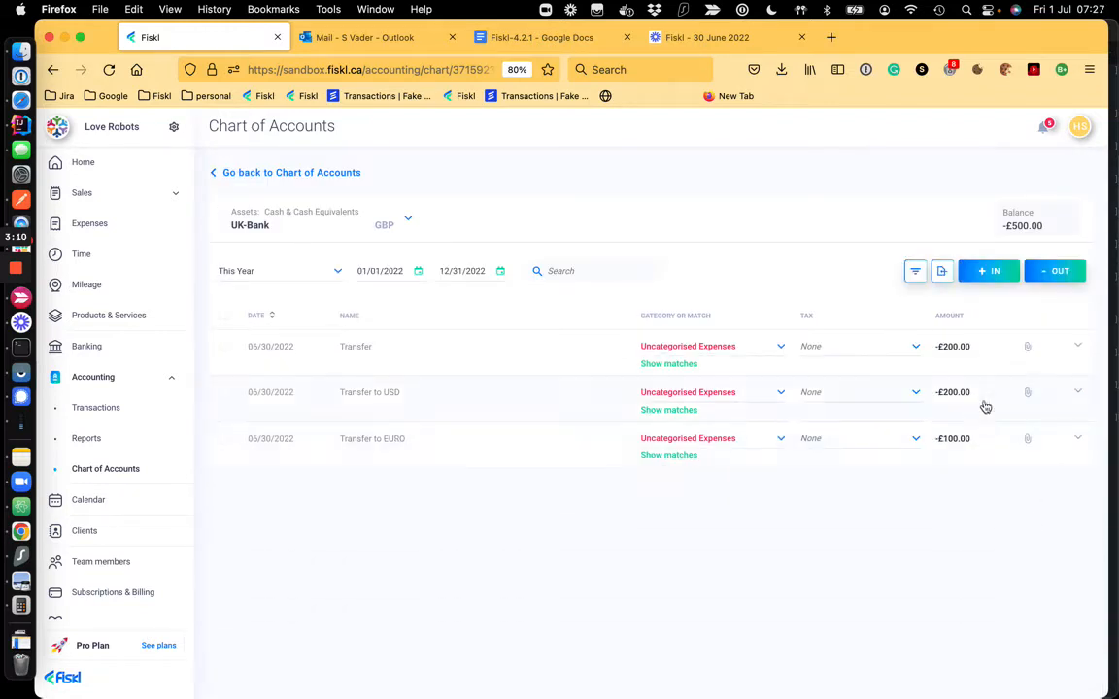
Make the Transfer to EURO transaction an internal transfer and match it to the €112.00 Deposit in EURO-Bank
left_click(532, 445)
left_click(364, 520)
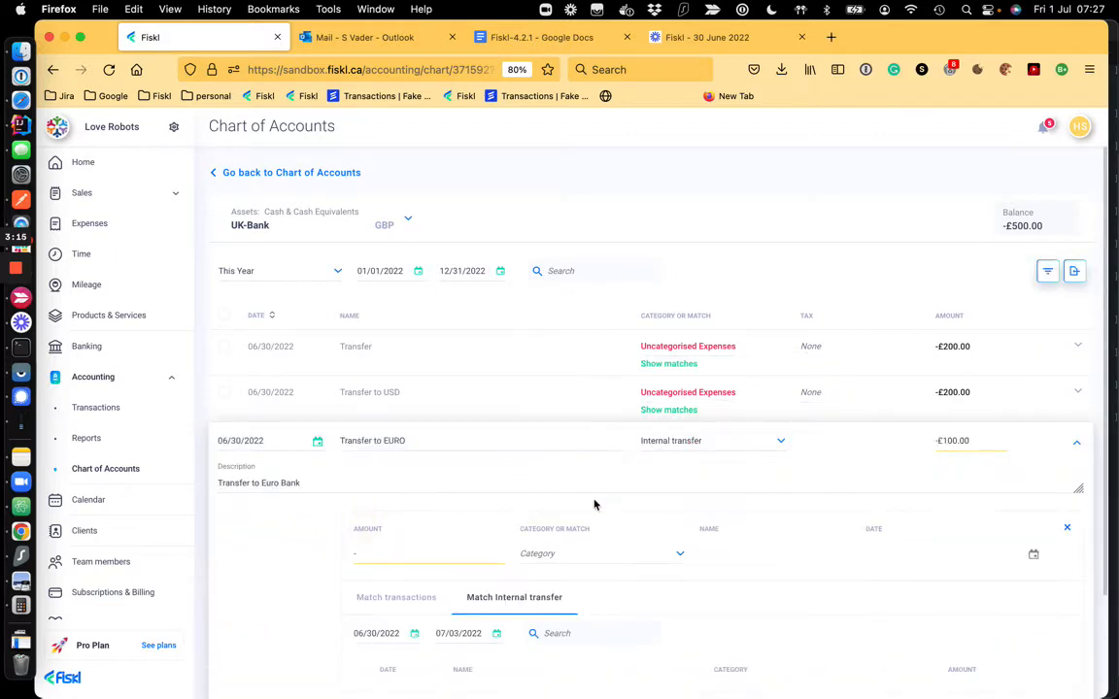
scroll(595, 504, "down", 3)
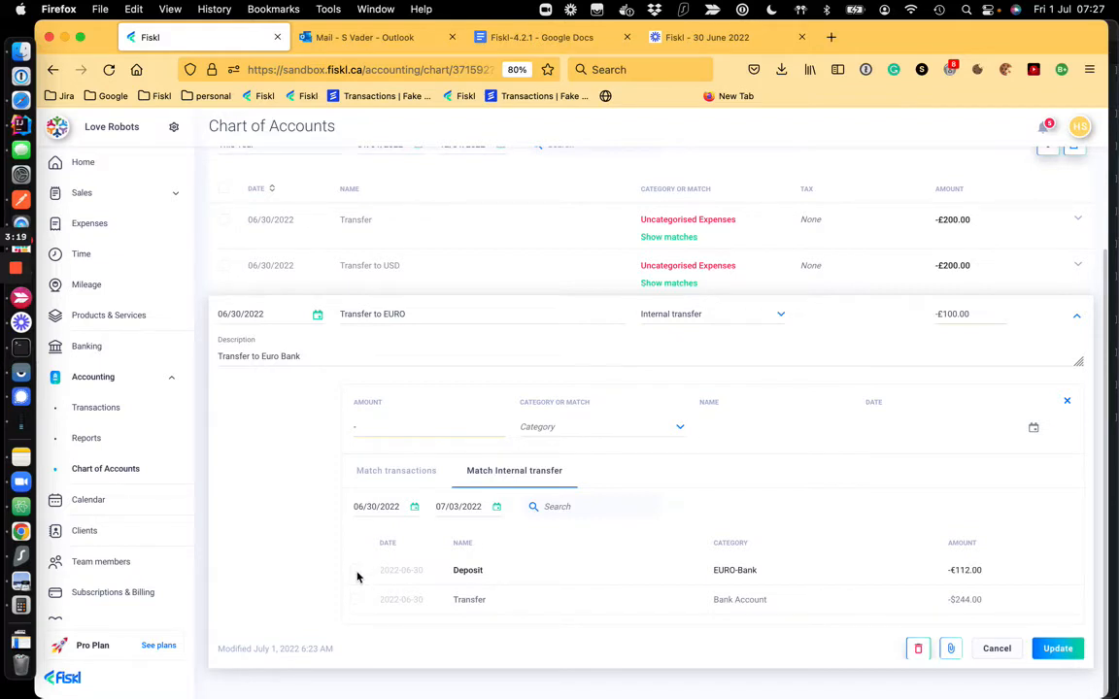
left_click(357, 574)
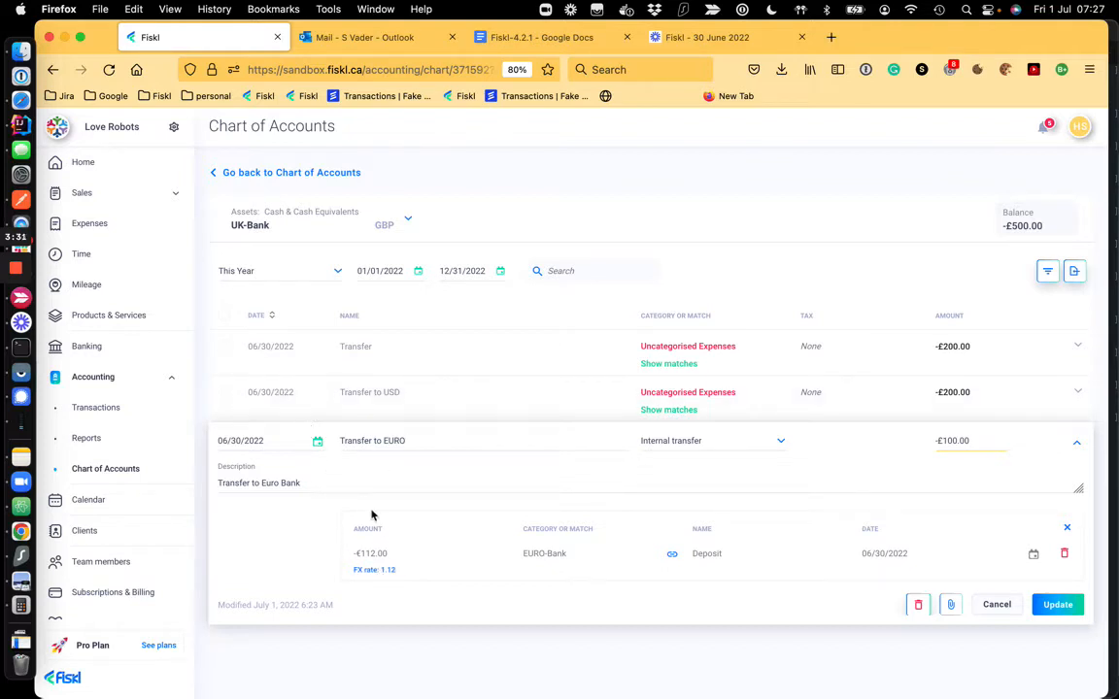
View the currency cross-rate conversion behind the matched transfer's FX rate and save the updated transaction
left_click(377, 571)
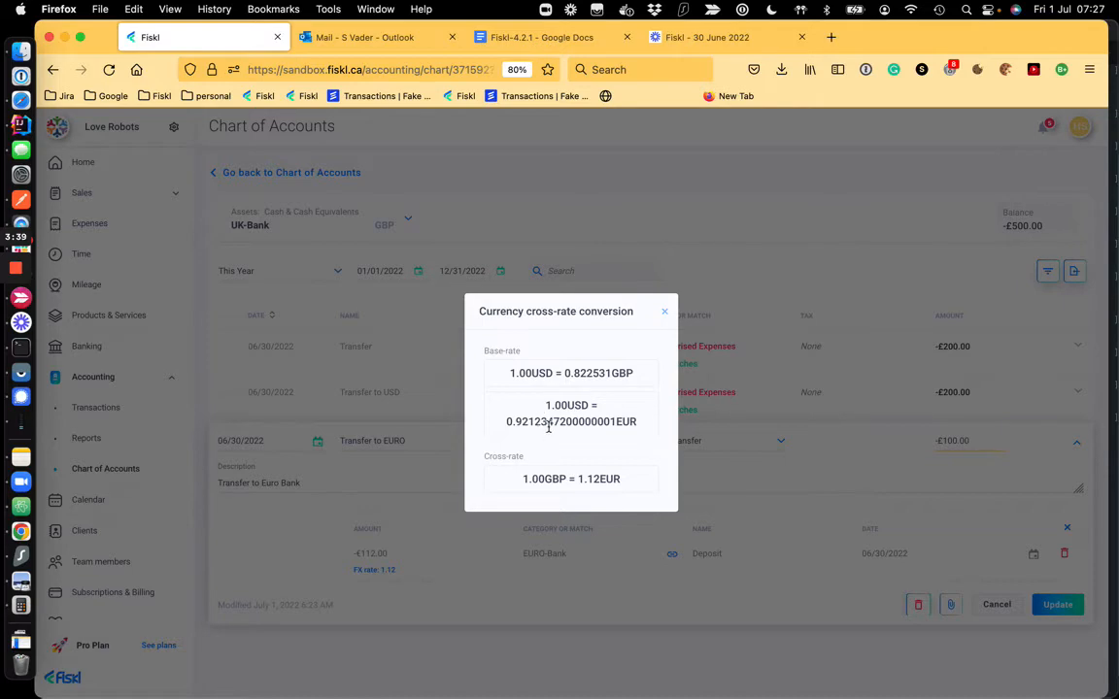
left_click(664, 312)
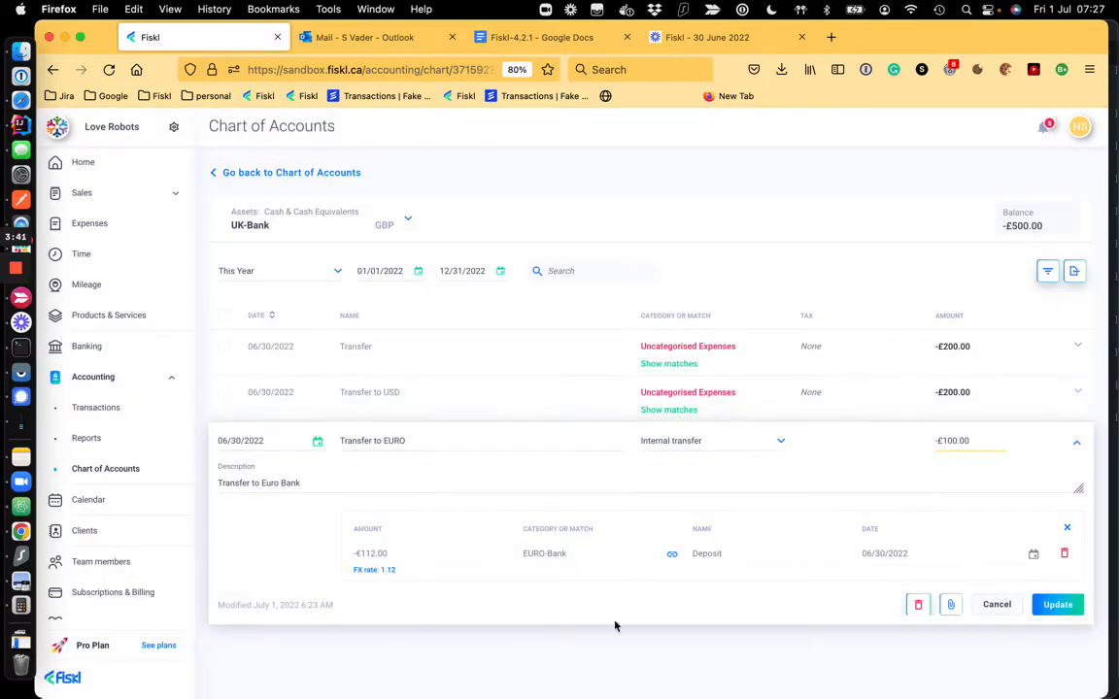
left_click(1059, 604)
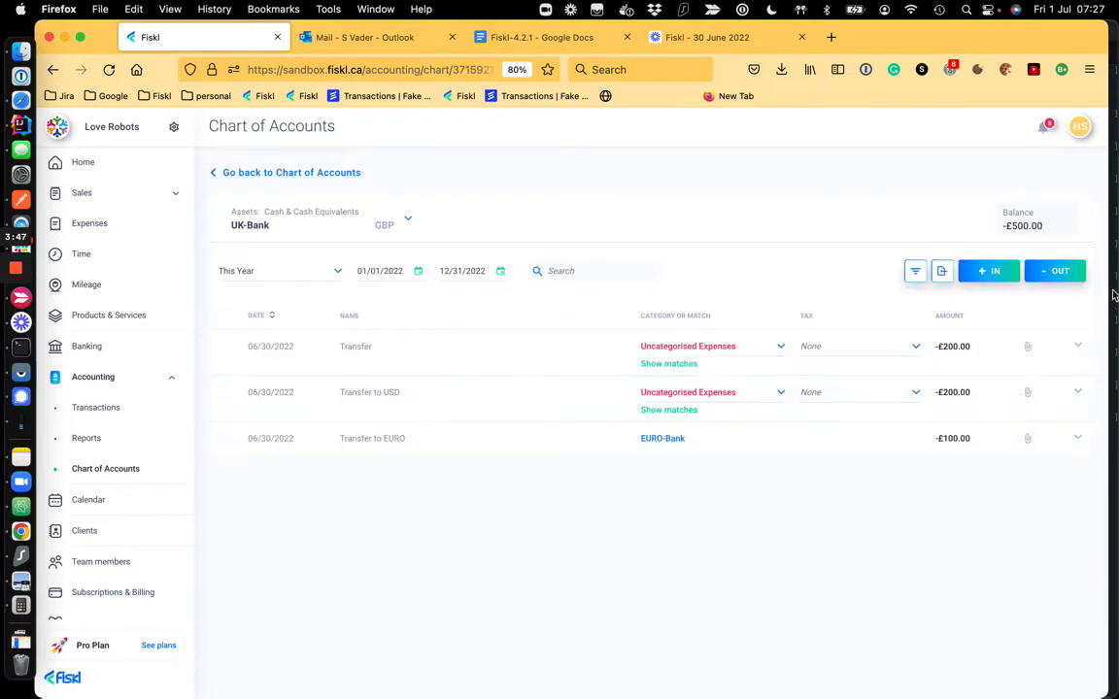
Start a new outgoing transaction of -£200.00 named Transfer in the UK-Bank account
left_click(1056, 275)
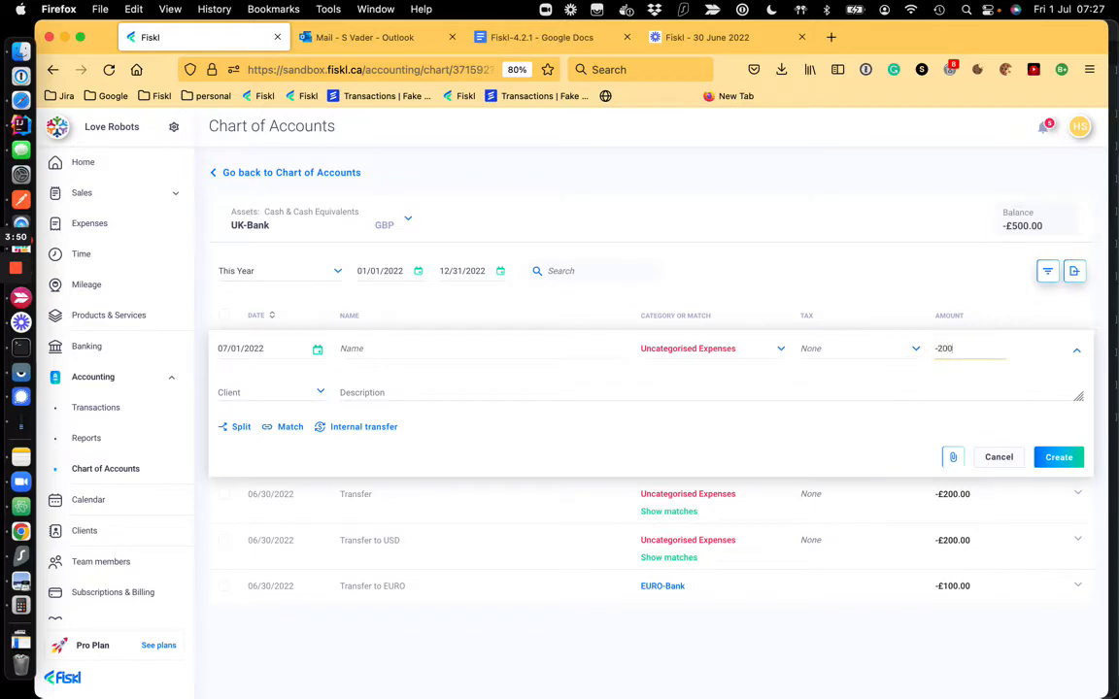
left_click(352, 348)
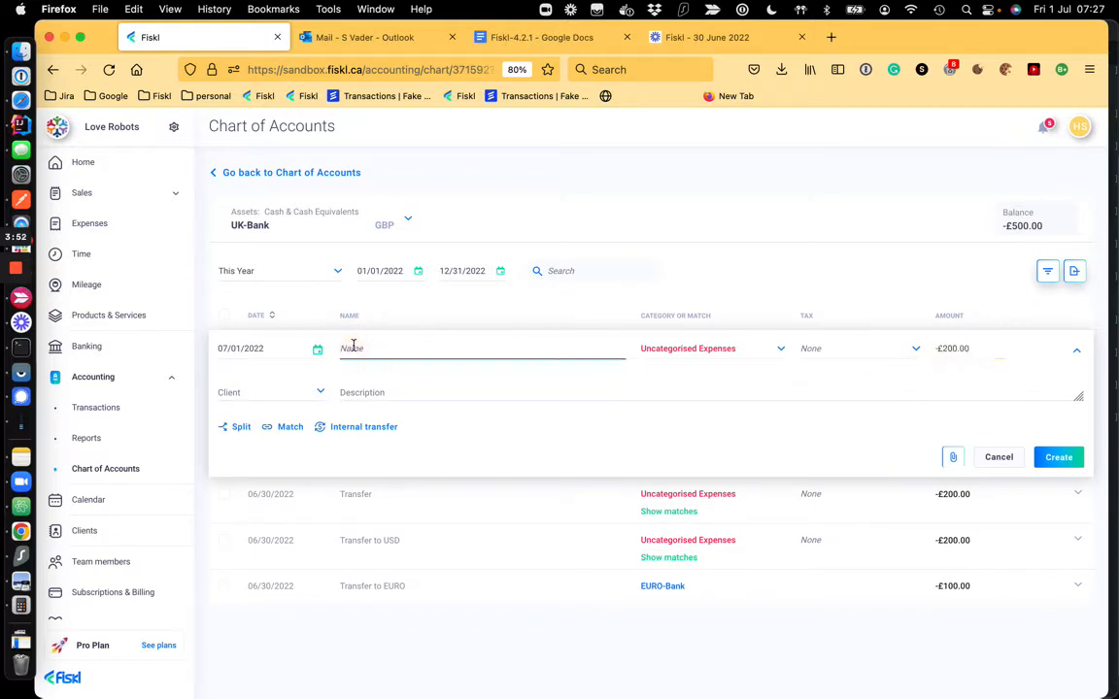
type("Transfer")
Make the new transaction an internal transfer to Bank Account with a transfer amount of -244, and create it
left_click(682, 349)
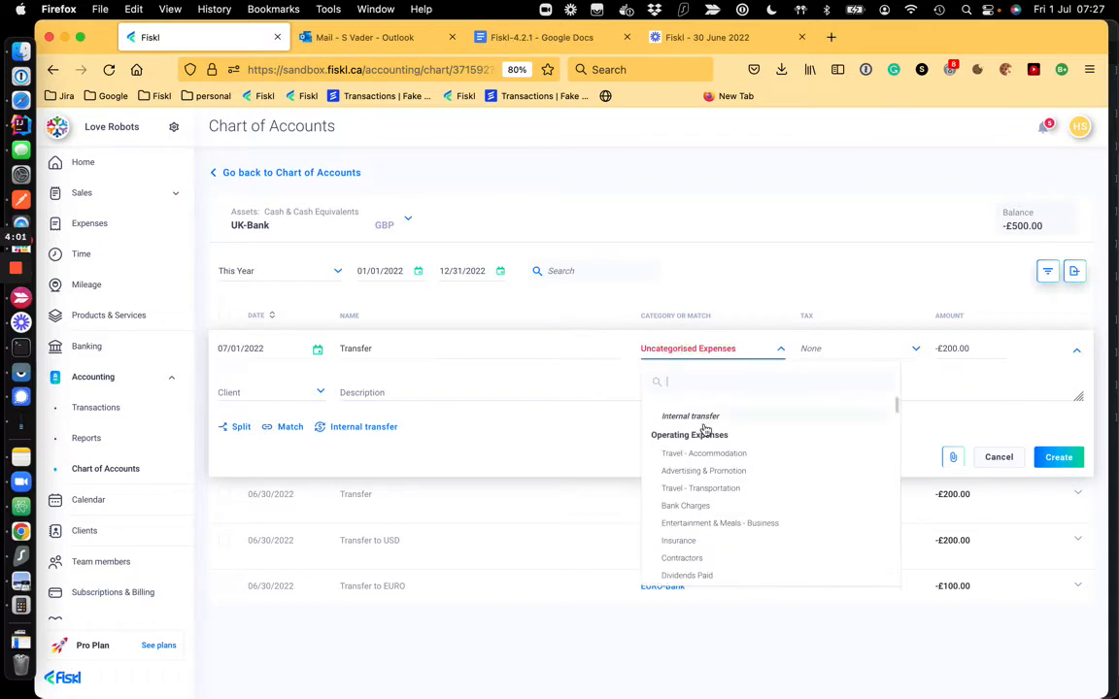
type("Bank")
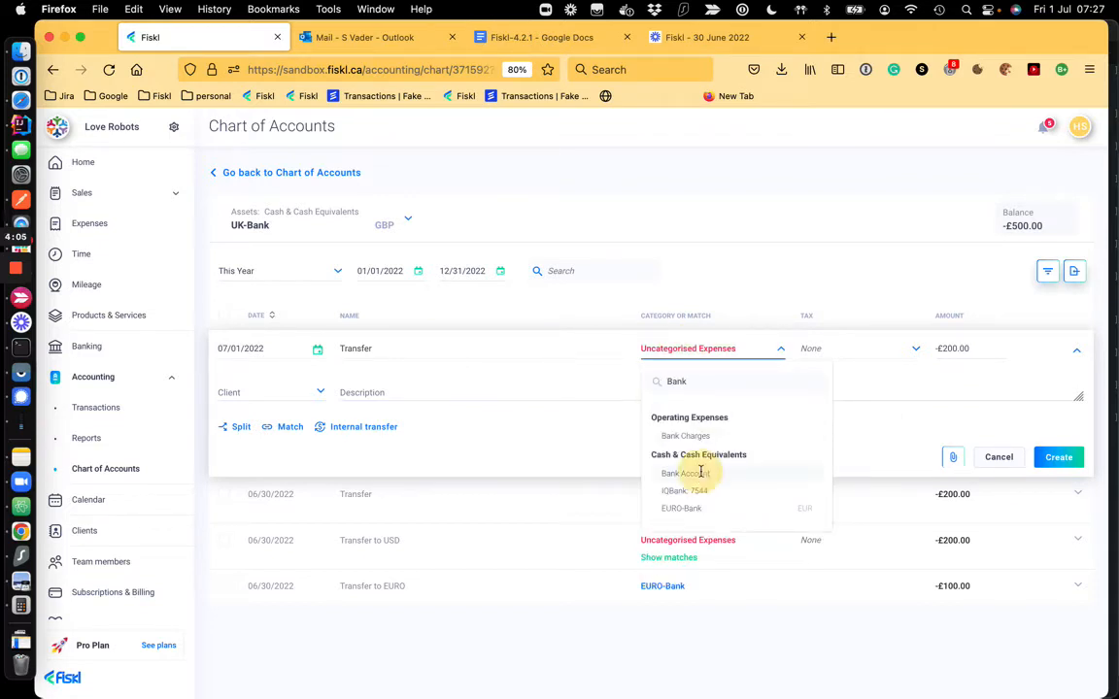
left_click(698, 474)
scroll(679, 528, "down", 1)
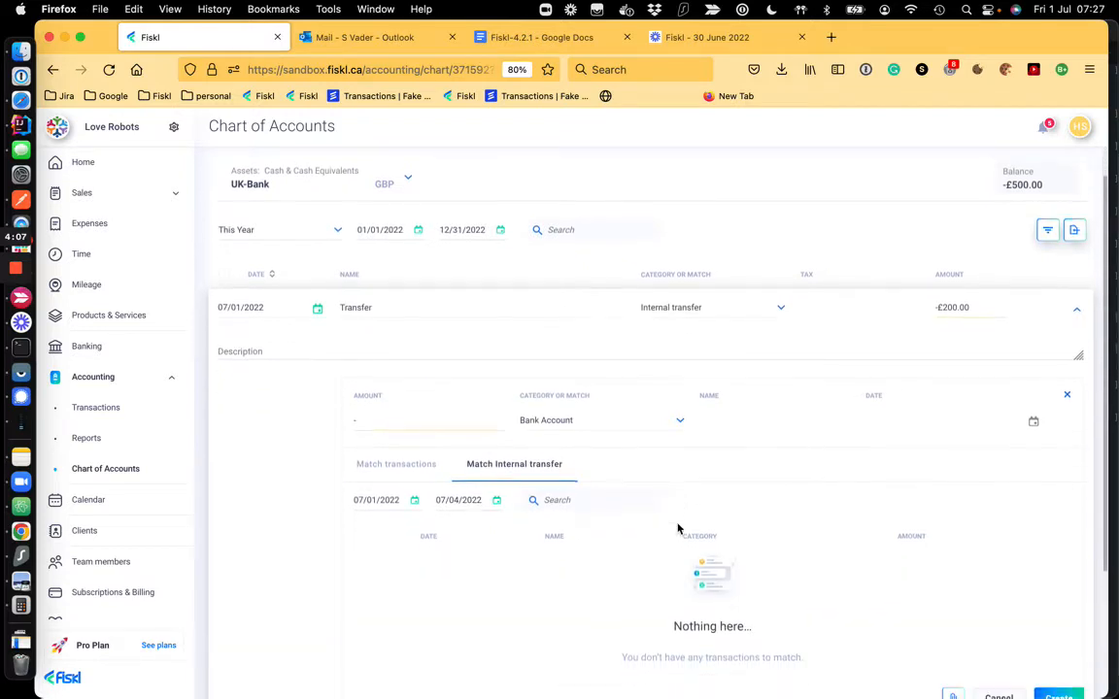
left_click(390, 414)
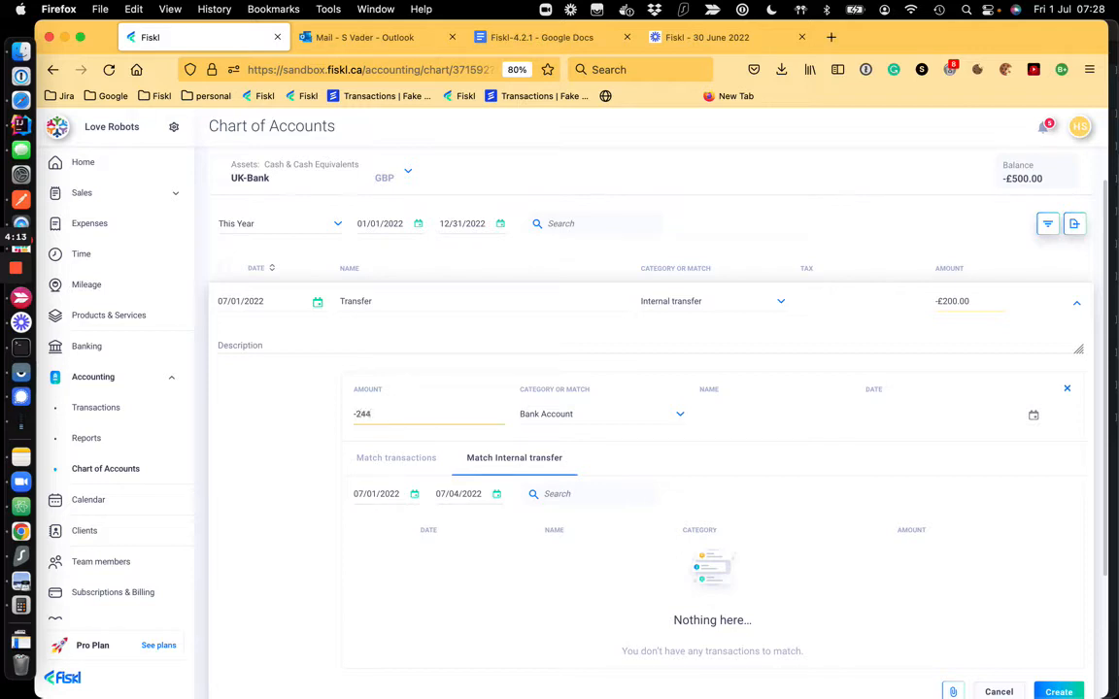
left_click(280, 555)
left_click(1057, 692)
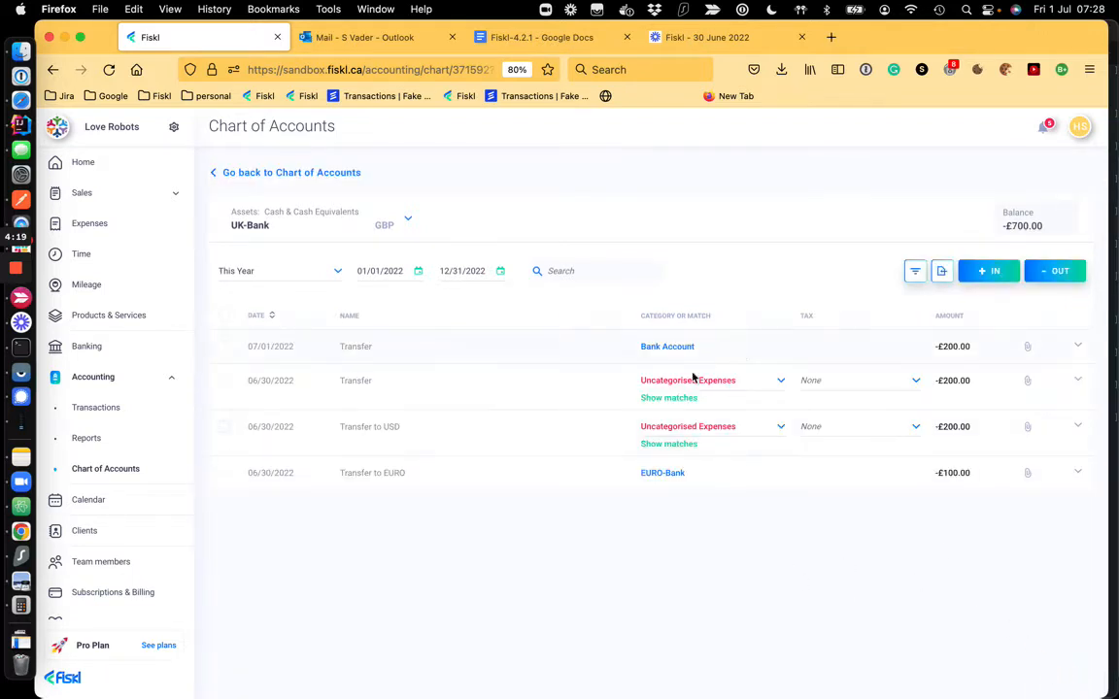
View the transfer from Bank Account and UK-Bank, and check off the desktop Internal transfer - Exchange rates item in the Fiskl-4.2.1 Google Docs checklist
left_click(661, 348)
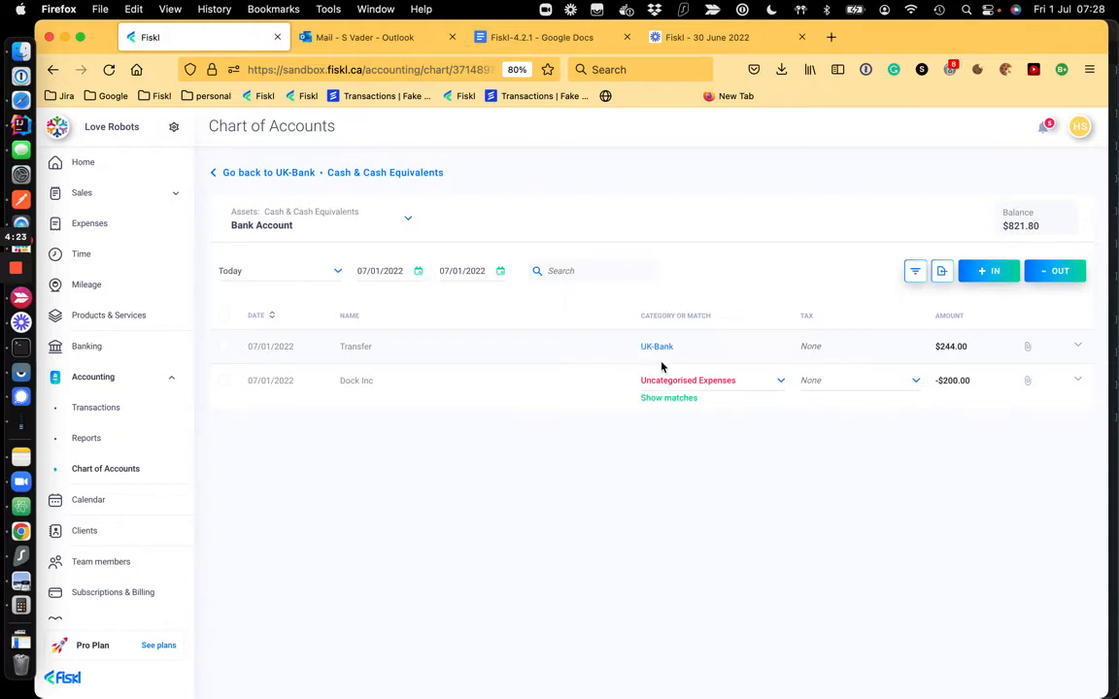
left_click(658, 348)
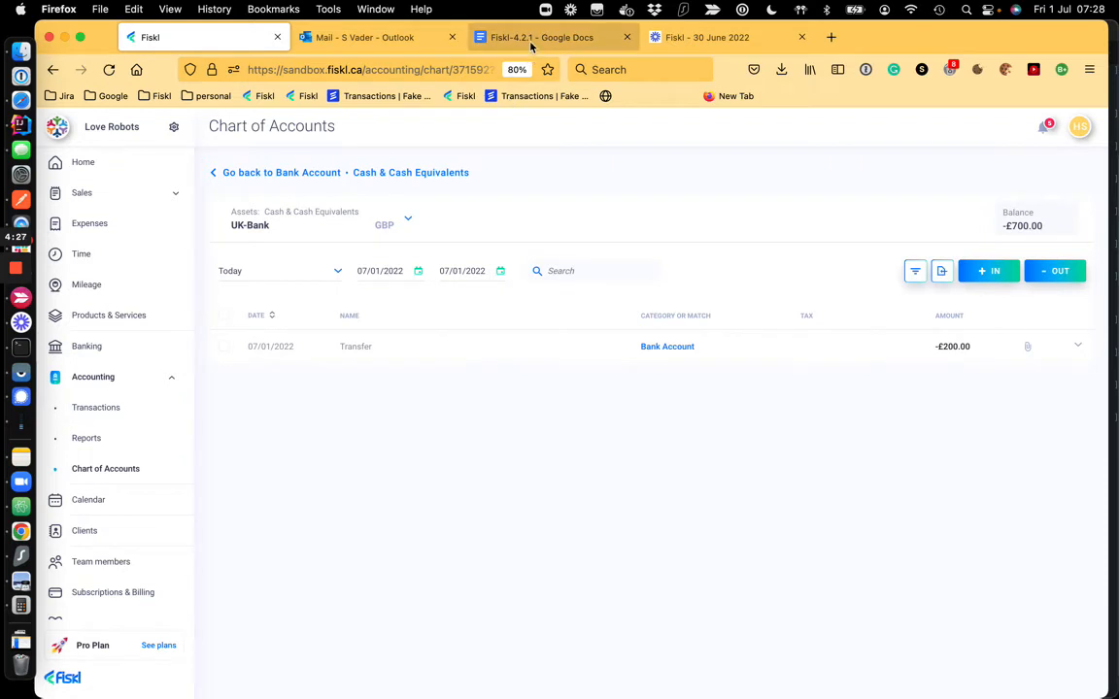
left_click(478, 36)
left_click(424, 261)
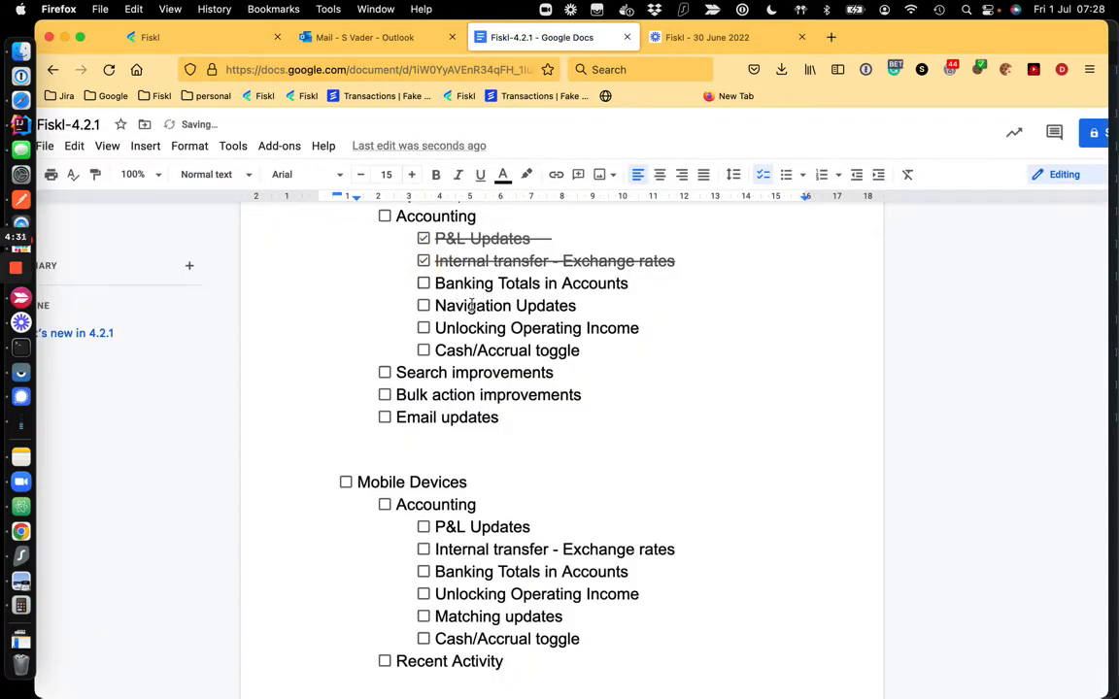
Return to Fiskl and open the DAG Checking transactions from Banking, covering This Year
left_click(179, 36)
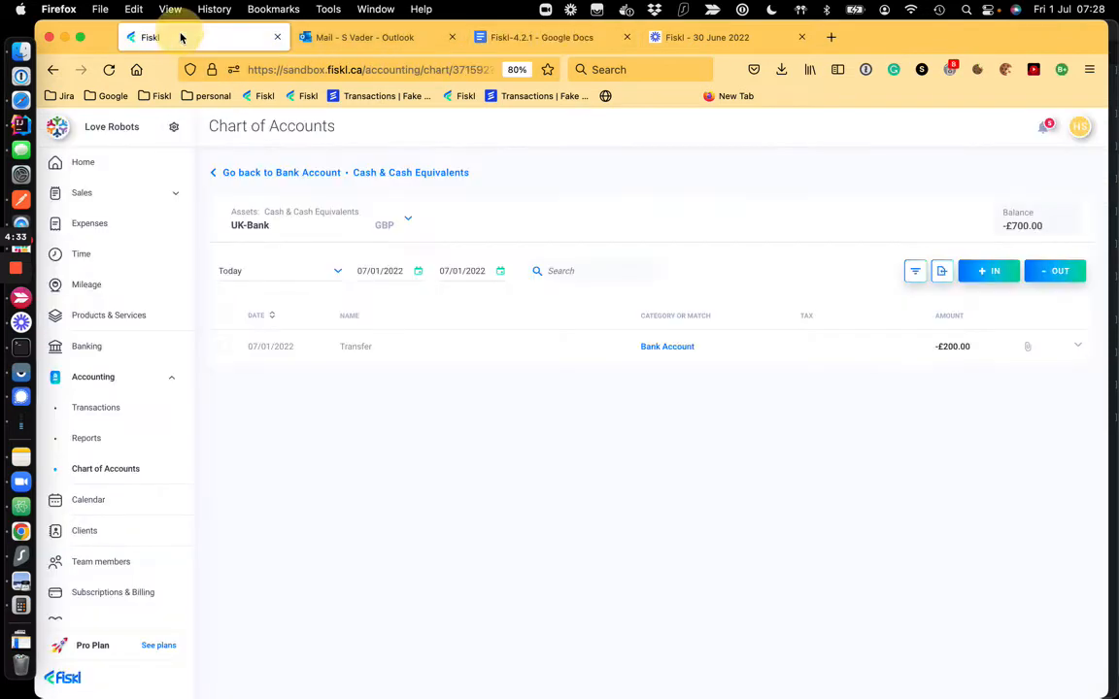
left_click(86, 347)
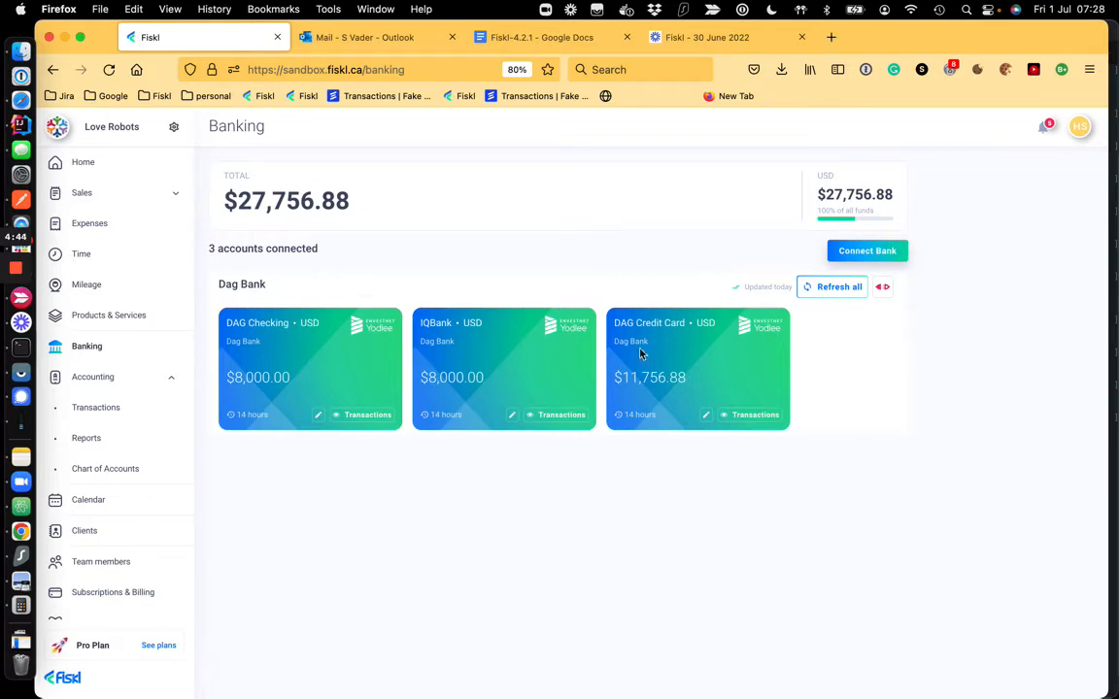
left_click(362, 418)
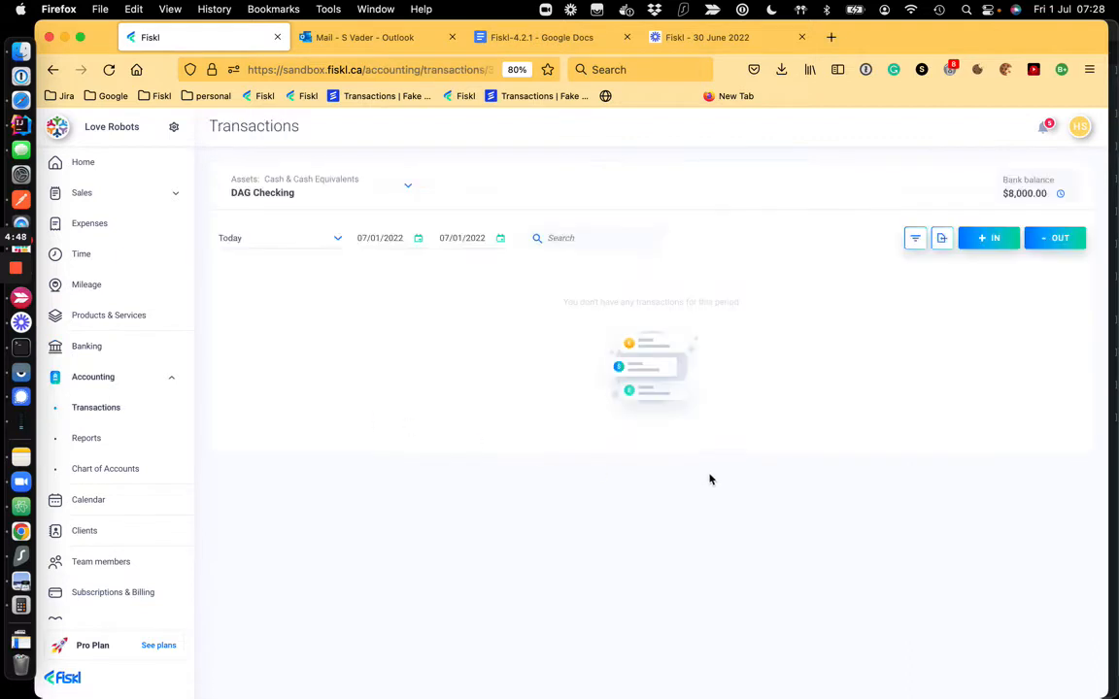
left_click(294, 237)
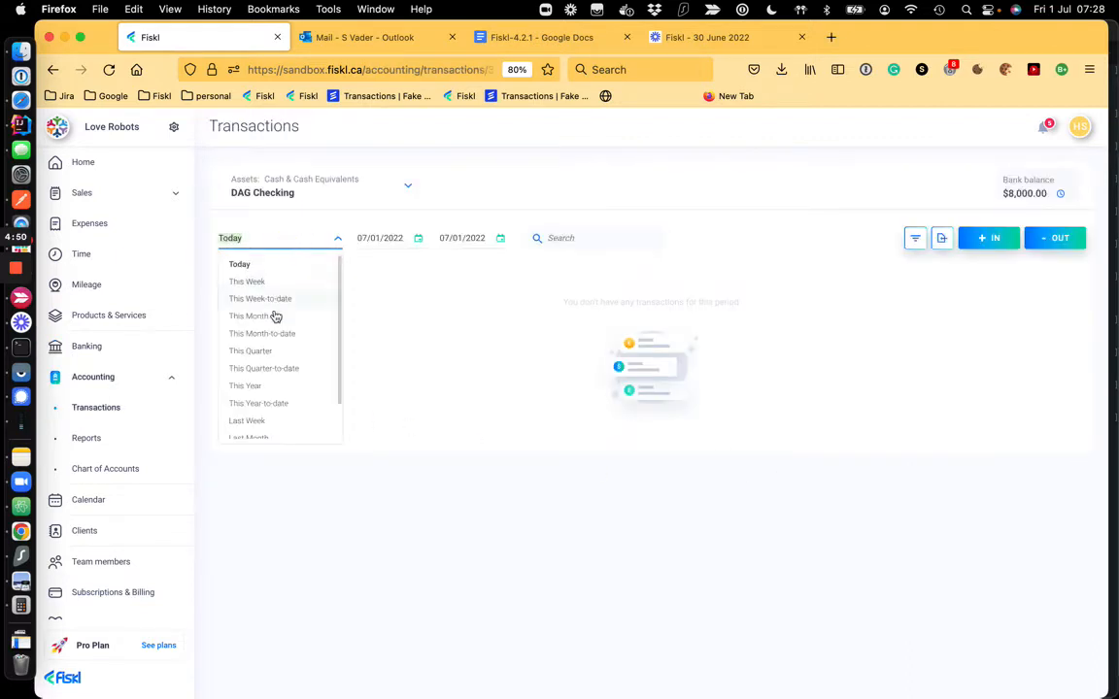
left_click(258, 385)
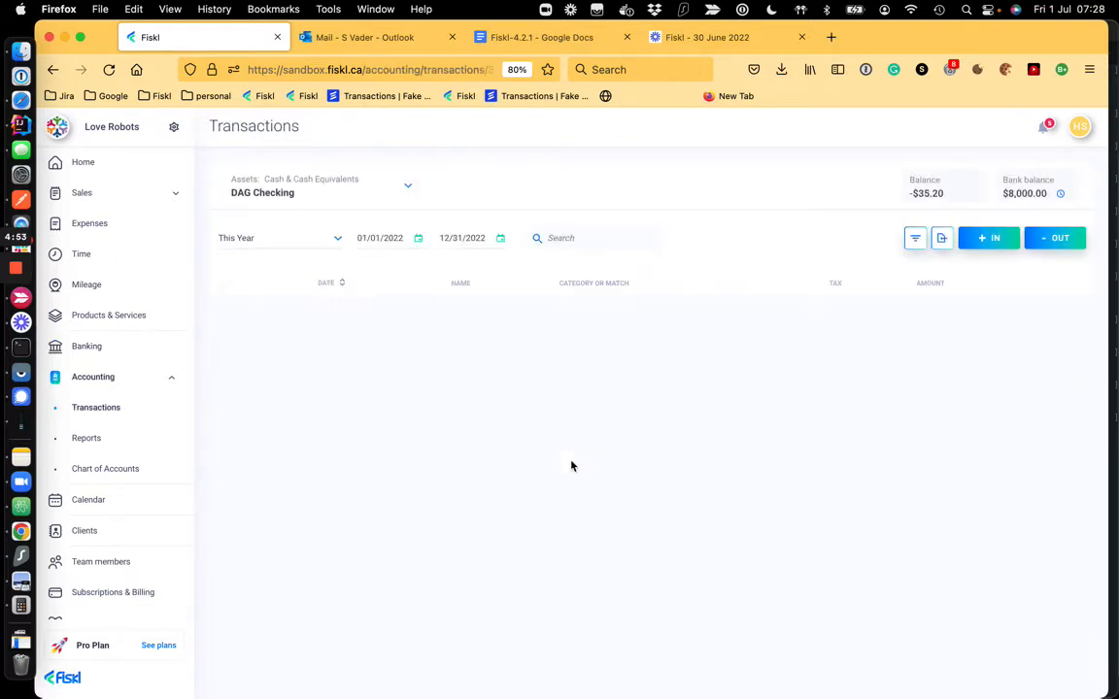
Examine the DAG Checking transactions and bank balance, and open the DAG Credit Card transactions from Banking
scroll(767, 367, "down", 3)
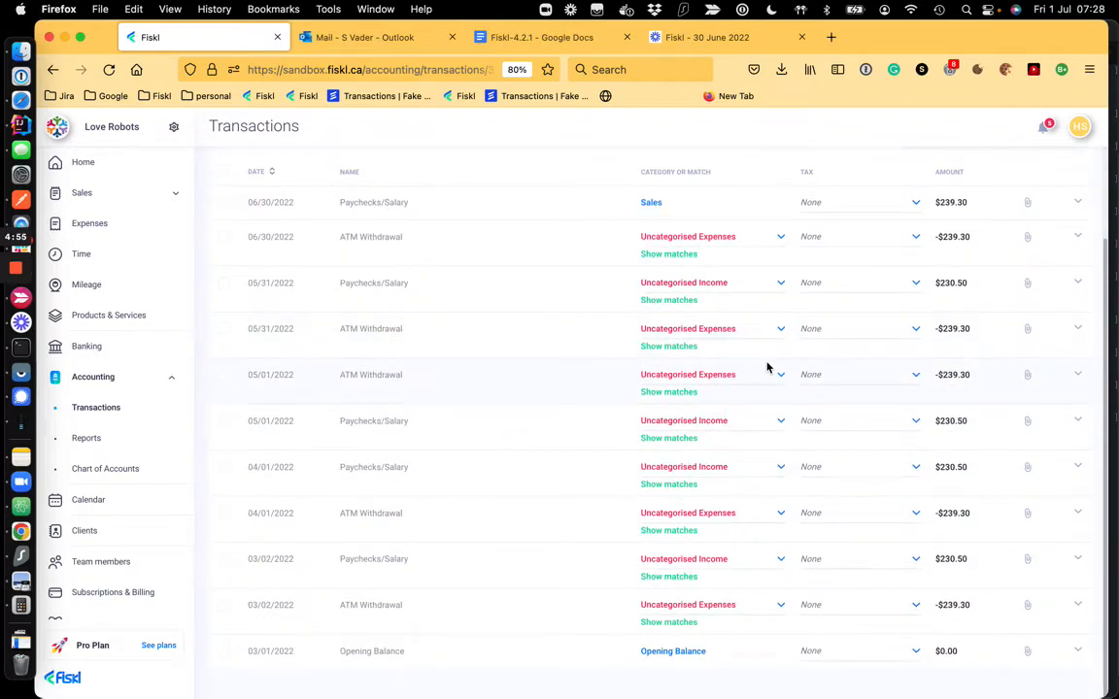
scroll(767, 368, "up", 3)
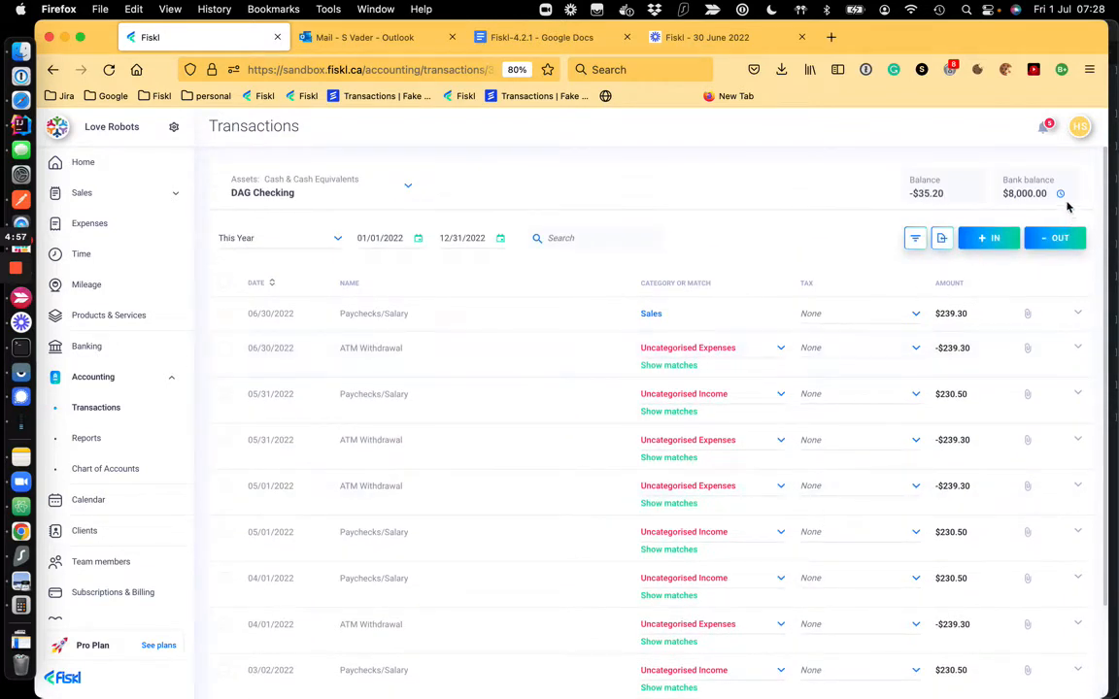
mouse_move(1064, 195)
left_click(1042, 191)
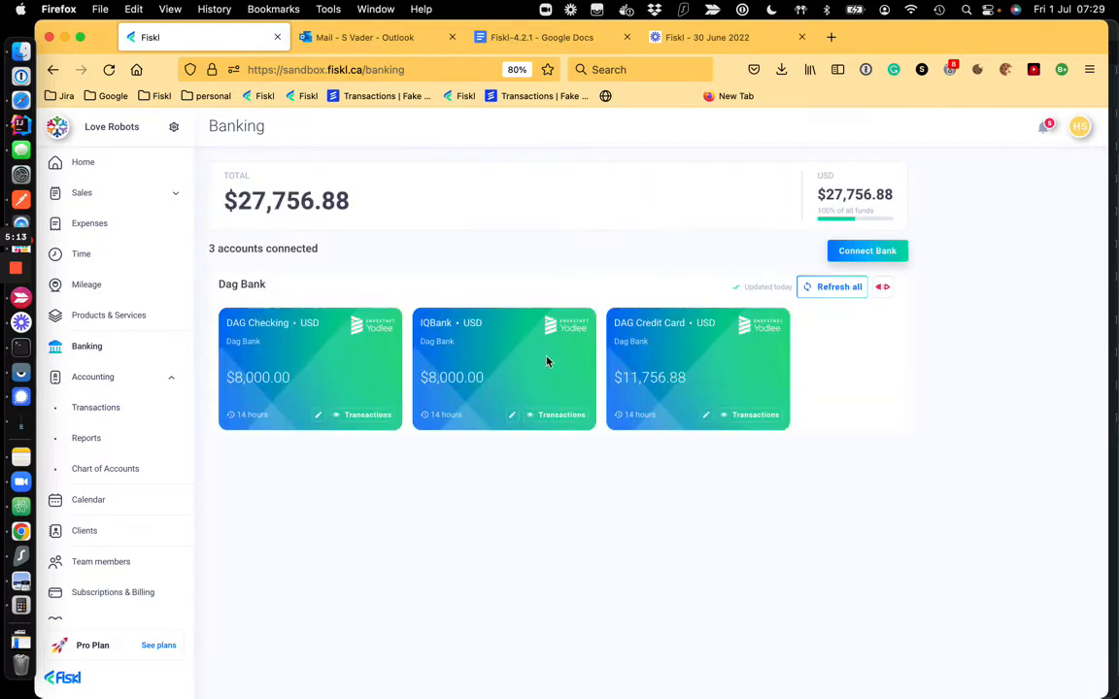
left_click(752, 416)
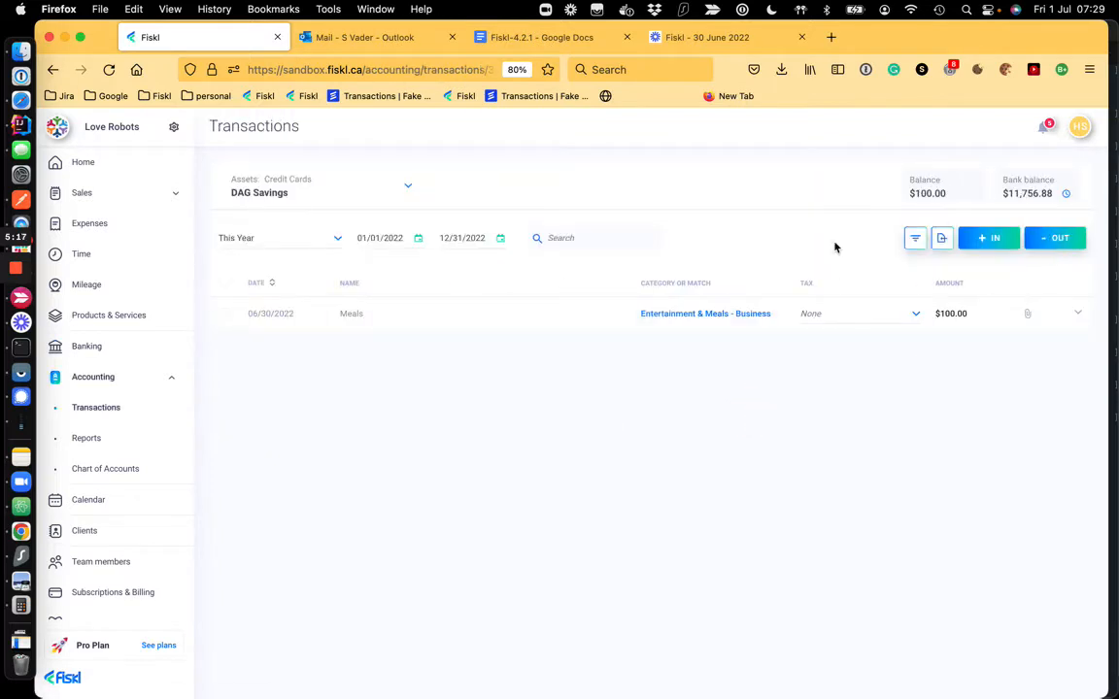
Check off only Banking Totals in Accounts under desktop Accounting in the Google Docs checklist, leaving Navigation Updates unchecked
left_click(467, 36)
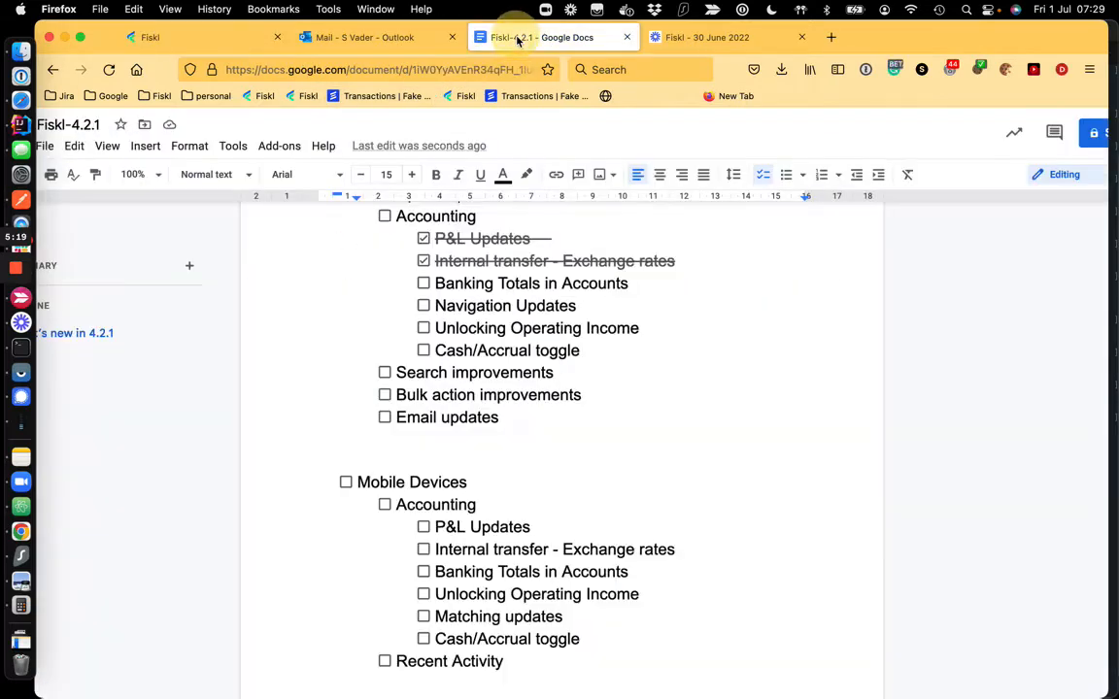
left_click(424, 283)
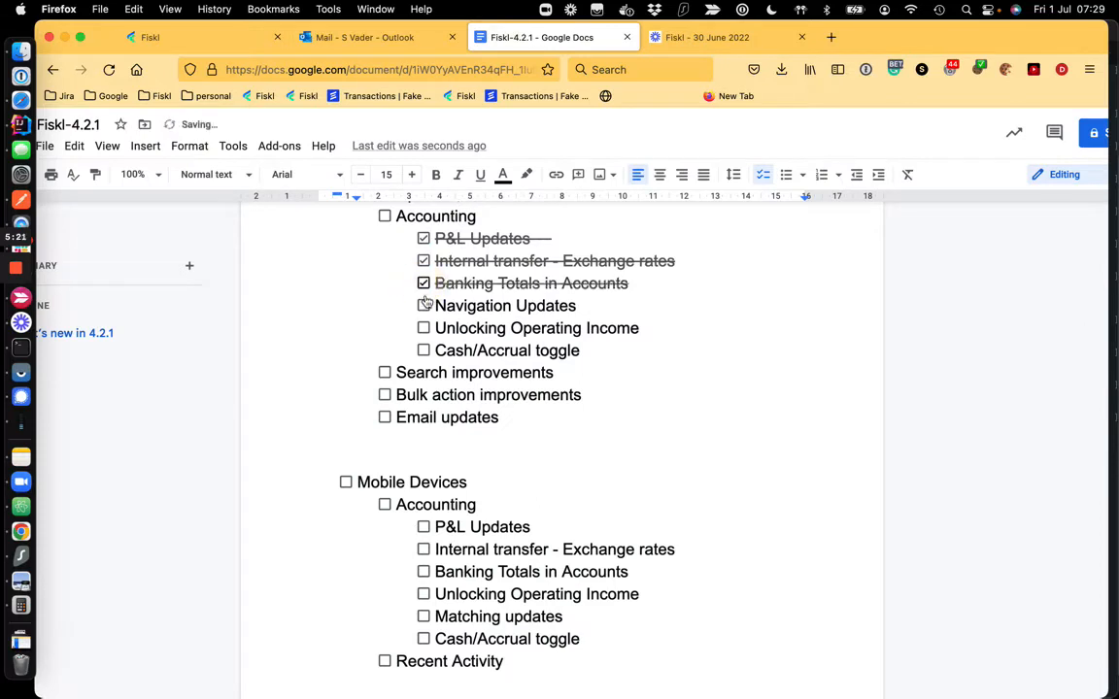
left_click(424, 305)
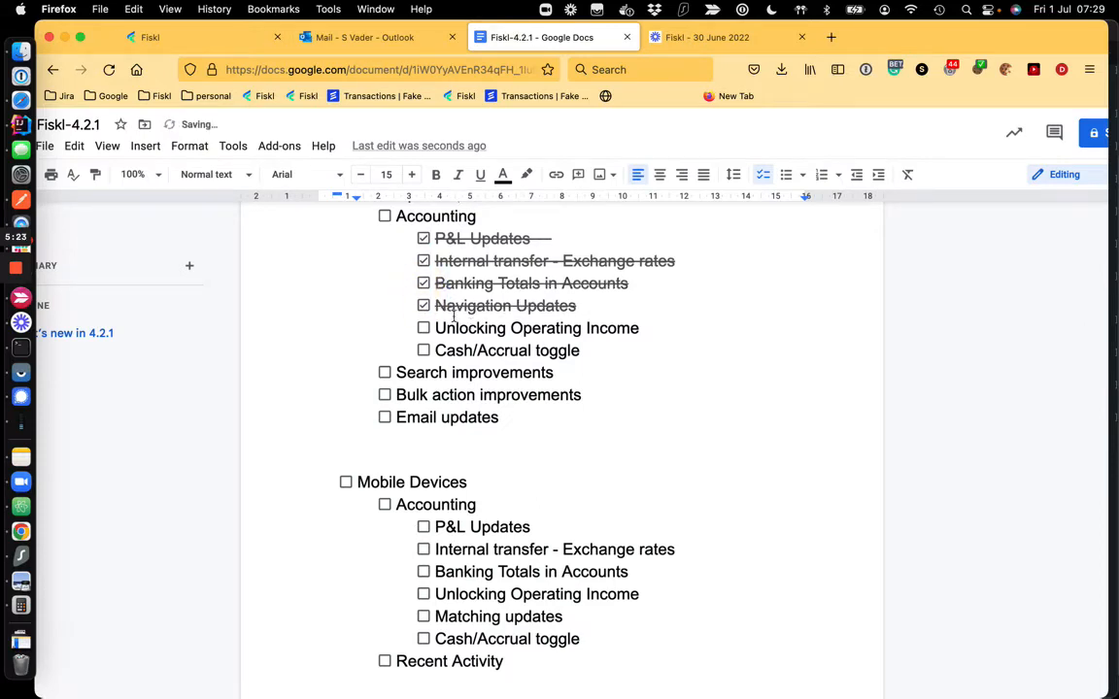
left_click(424, 305)
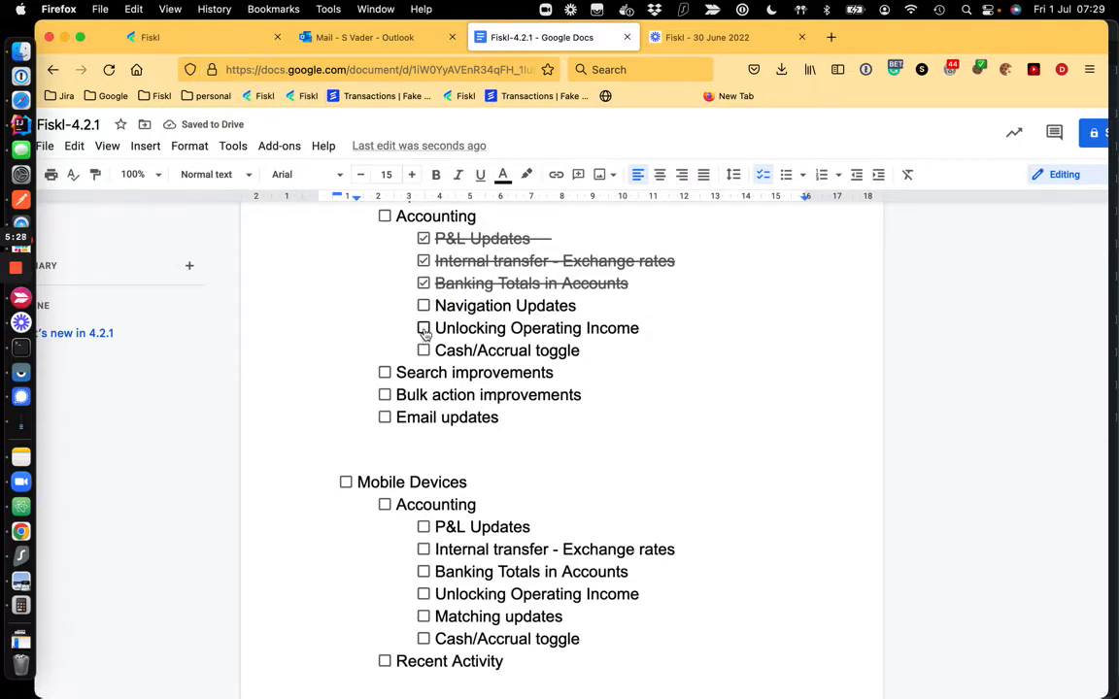
Return to Fiskl and open the Sales of Products account under Operating Income in the Chart of Accounts
left_click(222, 41)
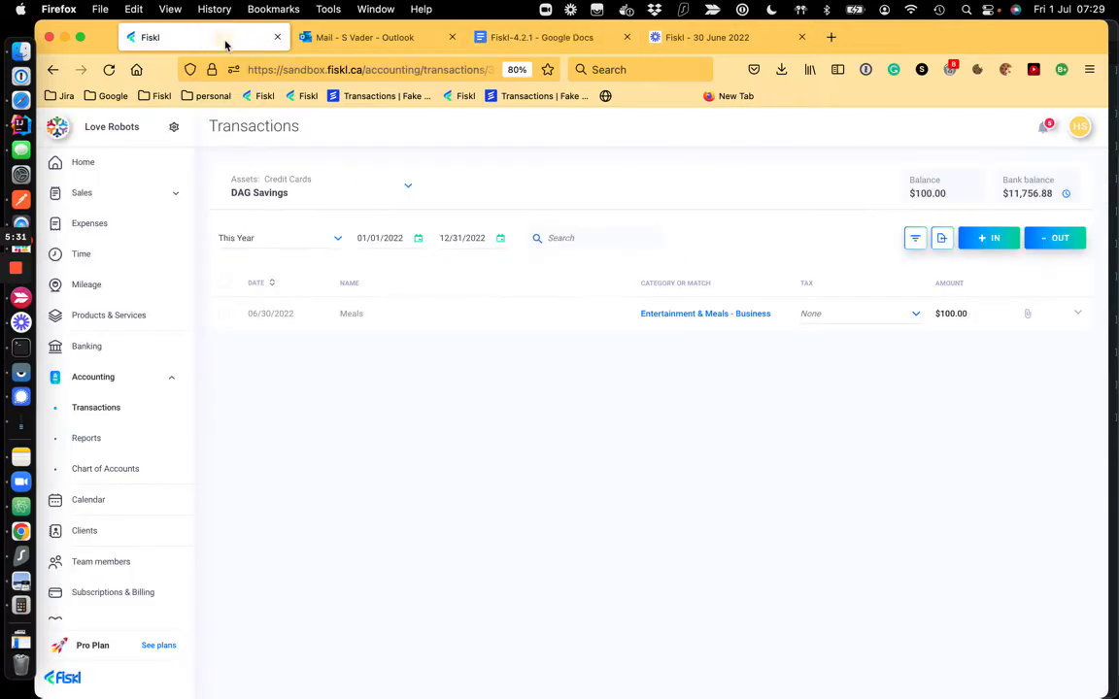
left_click(107, 469)
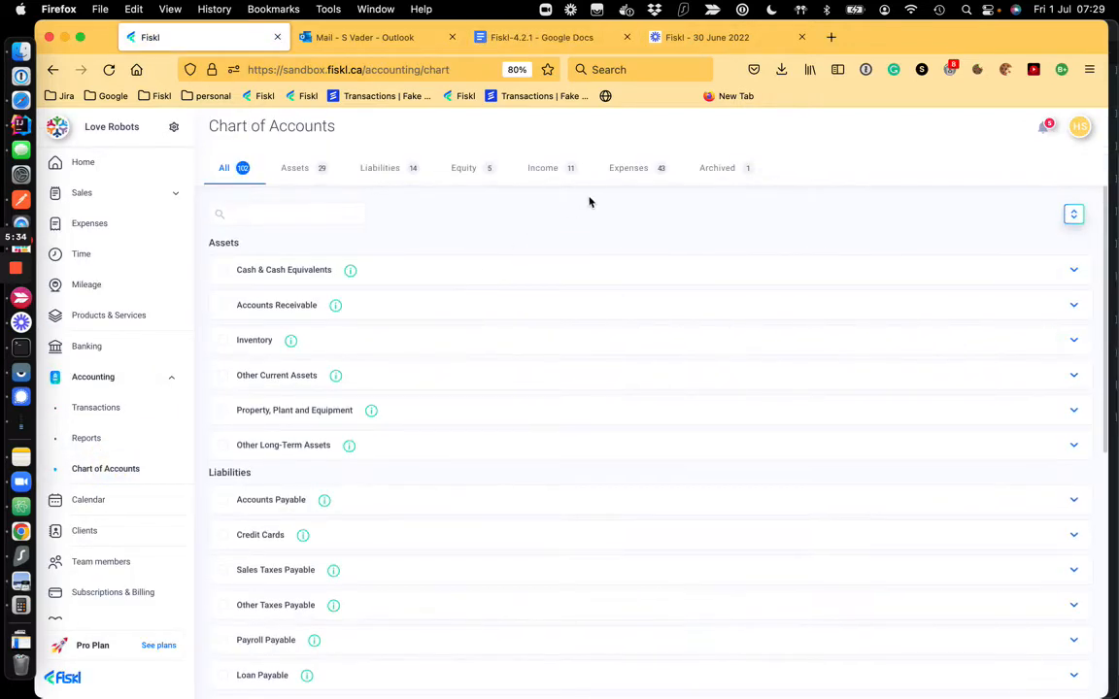
left_click(545, 170)
left_click(438, 254)
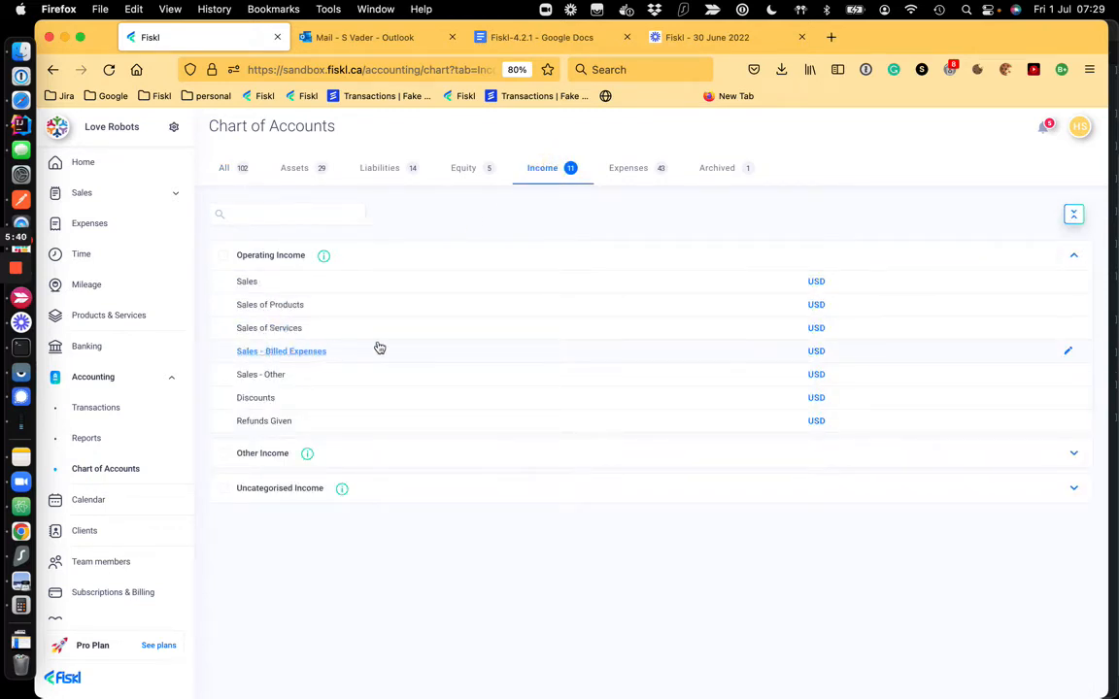
left_click(819, 307)
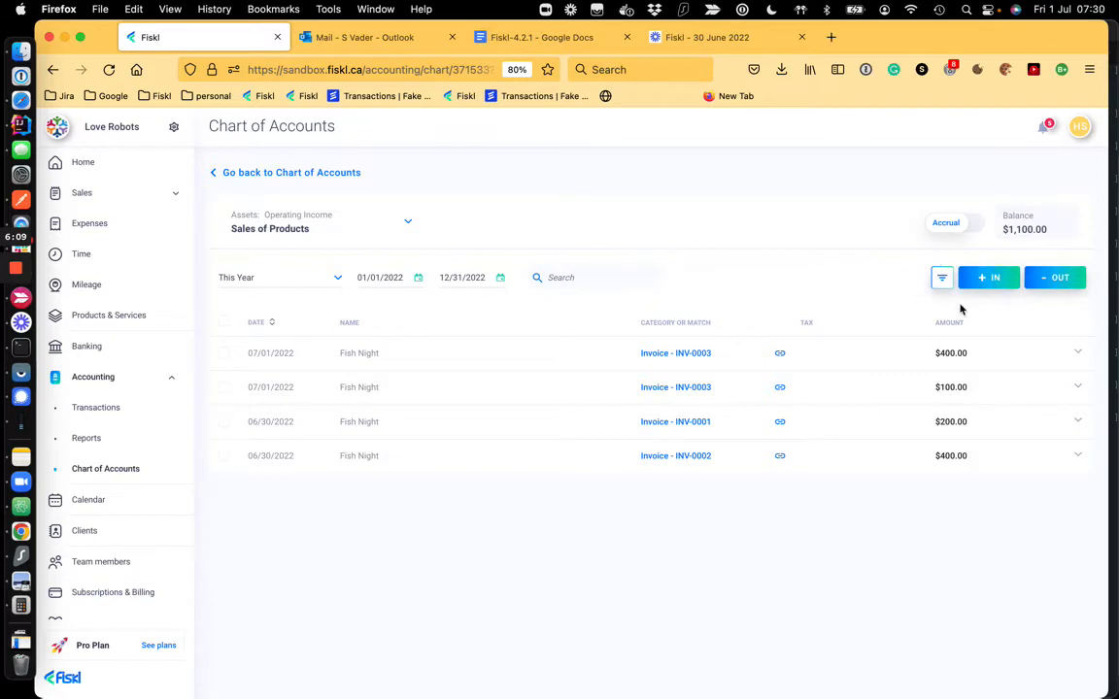
Check off Navigation Updates and Unlocking Operating Income under desktop Accounting in the Google Docs checklist
left_click(534, 37)
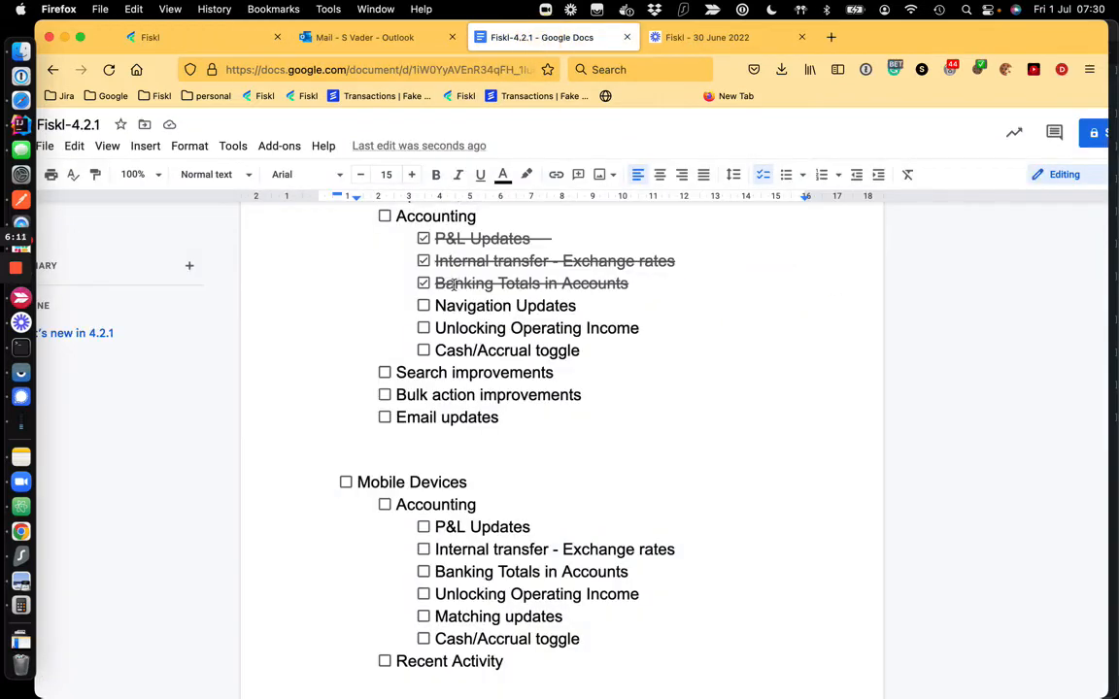
left_click(423, 305)
left_click(423, 327)
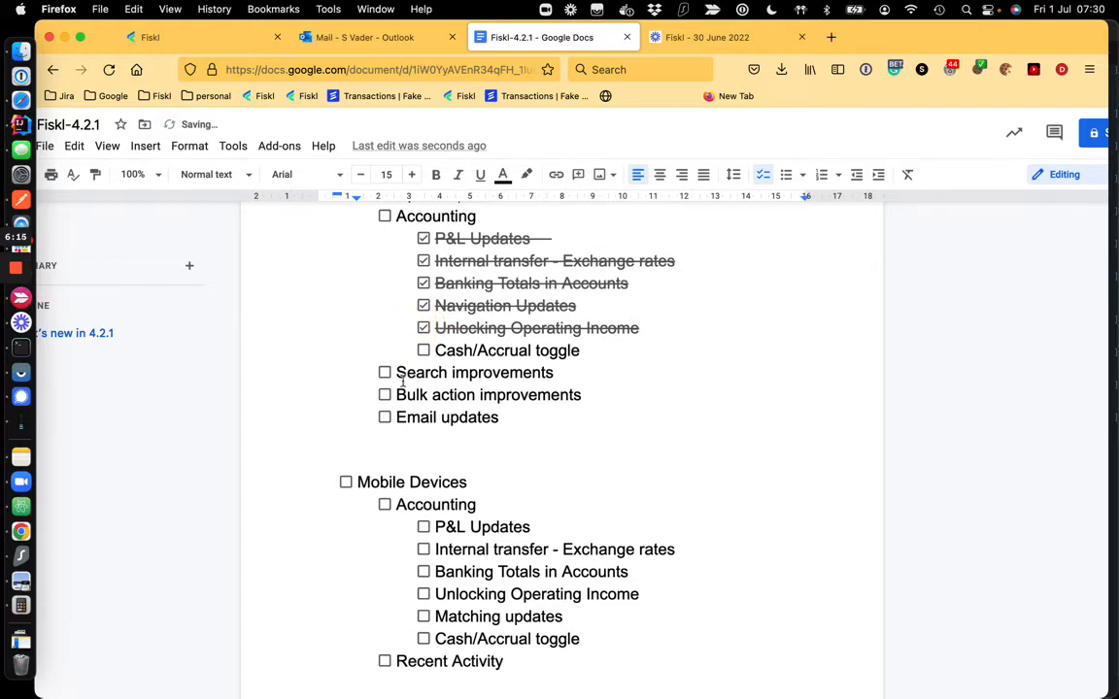
Return to Fiskl and open the Profit and Loss report to view its Accrual/Cash toggle
left_click(170, 41)
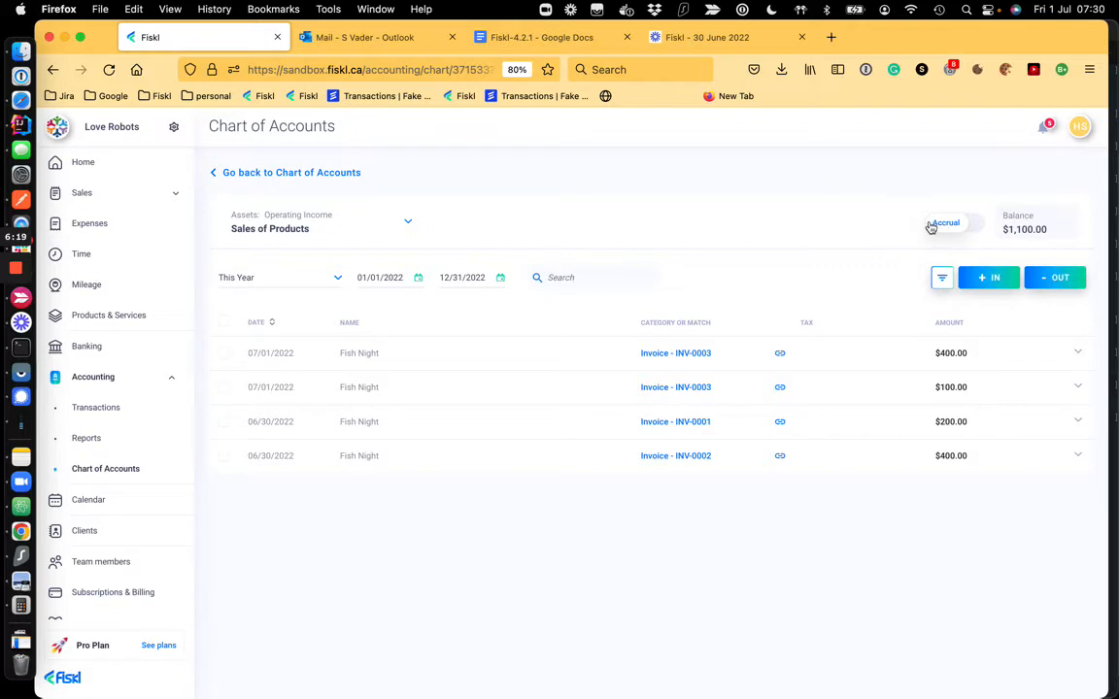
left_click(89, 438)
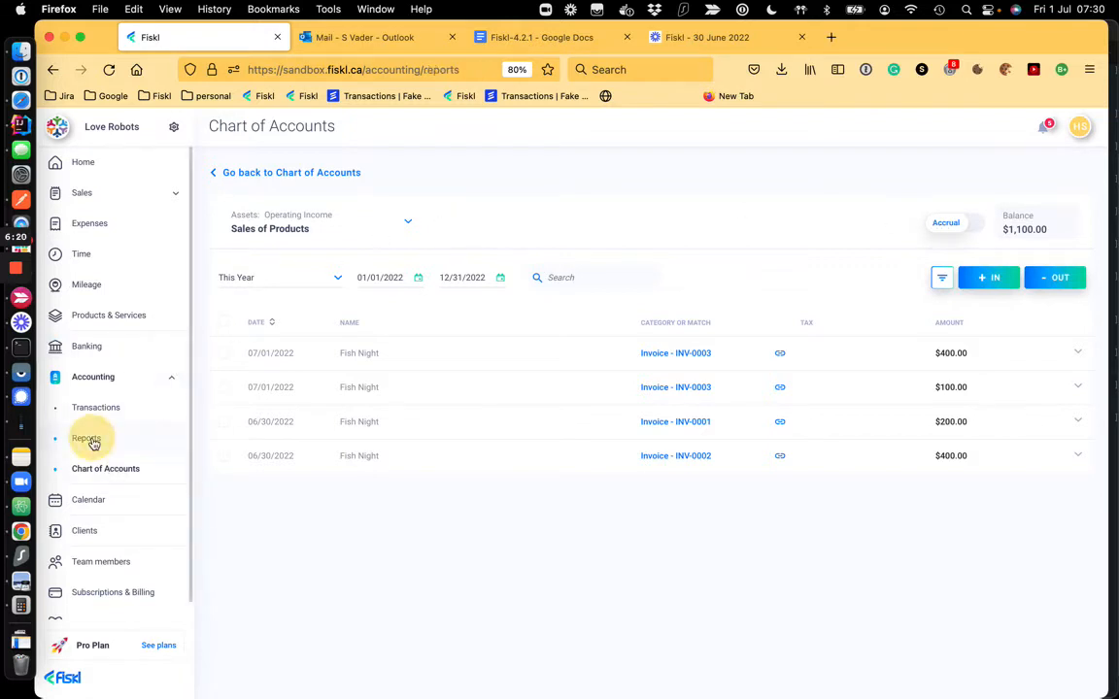
left_click(298, 230)
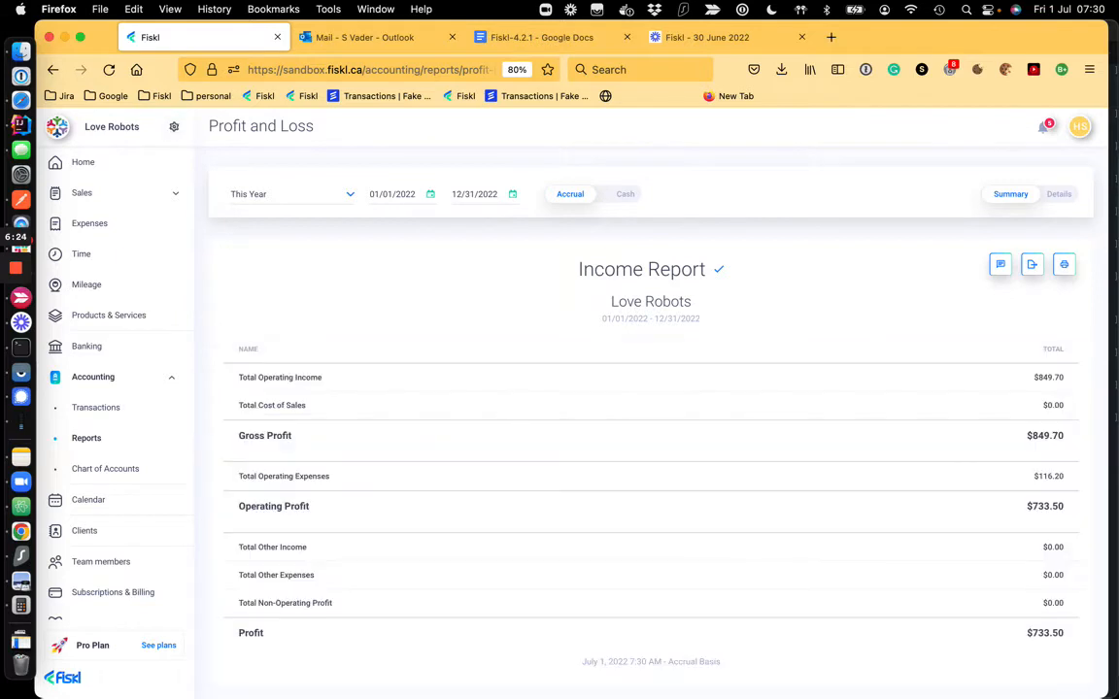
Check off the desktop items Cash/Accrual toggle, Search improvements and Bulk action improvements in the Google Docs checklist
left_click(515, 39)
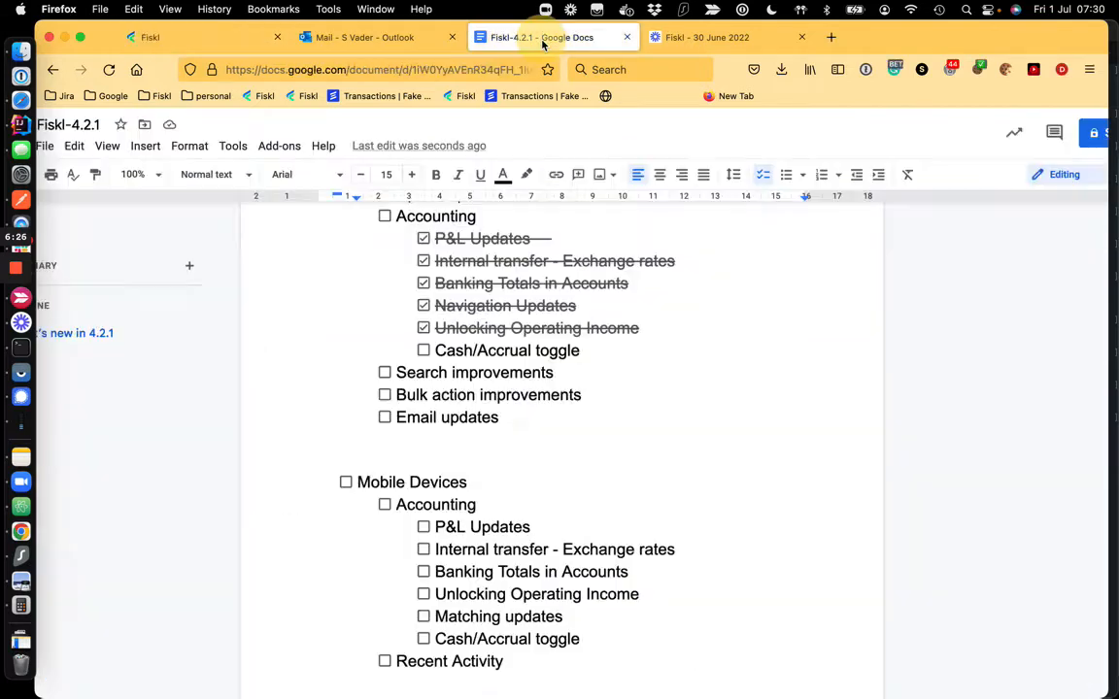
left_click(424, 351)
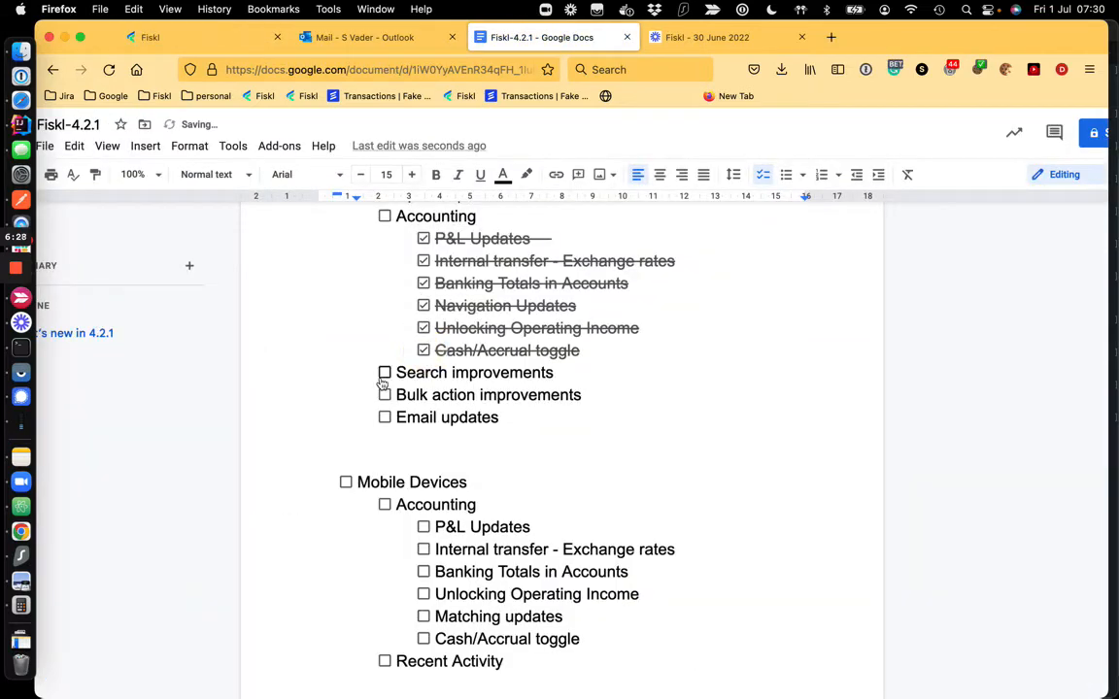
left_click(385, 373)
left_click(385, 395)
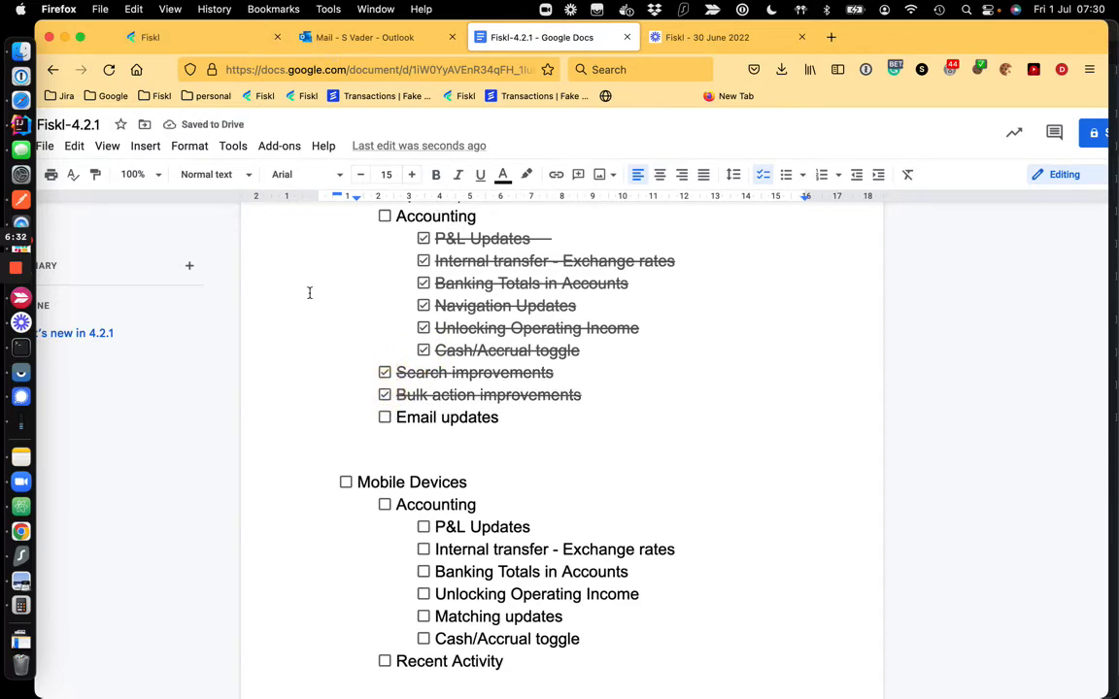
Check off Email updates under desktop in the Google Docs checklist and open the Bank Account transactions in Fiskl
left_click(385, 416)
left_click(214, 38)
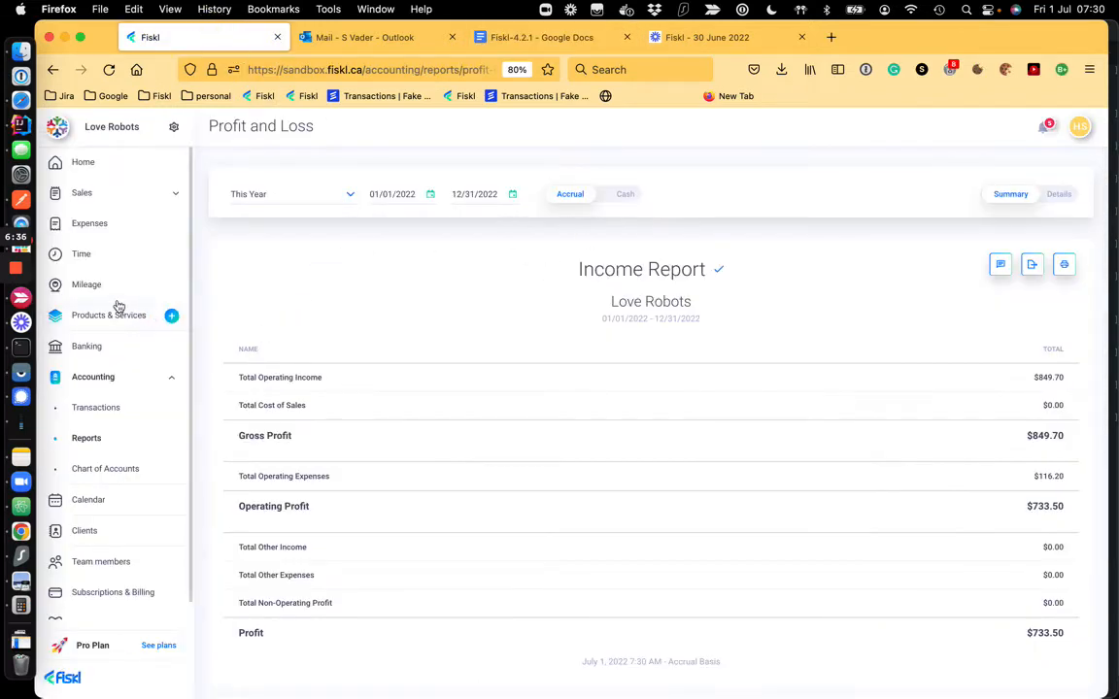
left_click(95, 409)
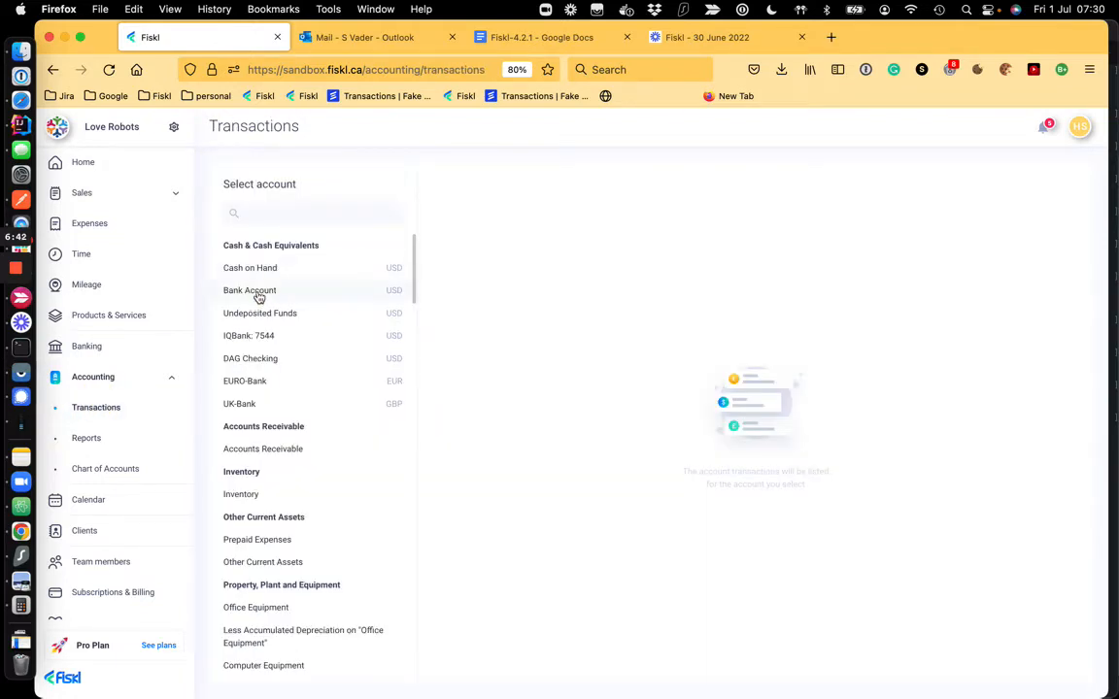
left_click(259, 291)
Show the search and category filter for the Bank Account transactions, and select all transactions to reveal the bulk actions
left_click(589, 238)
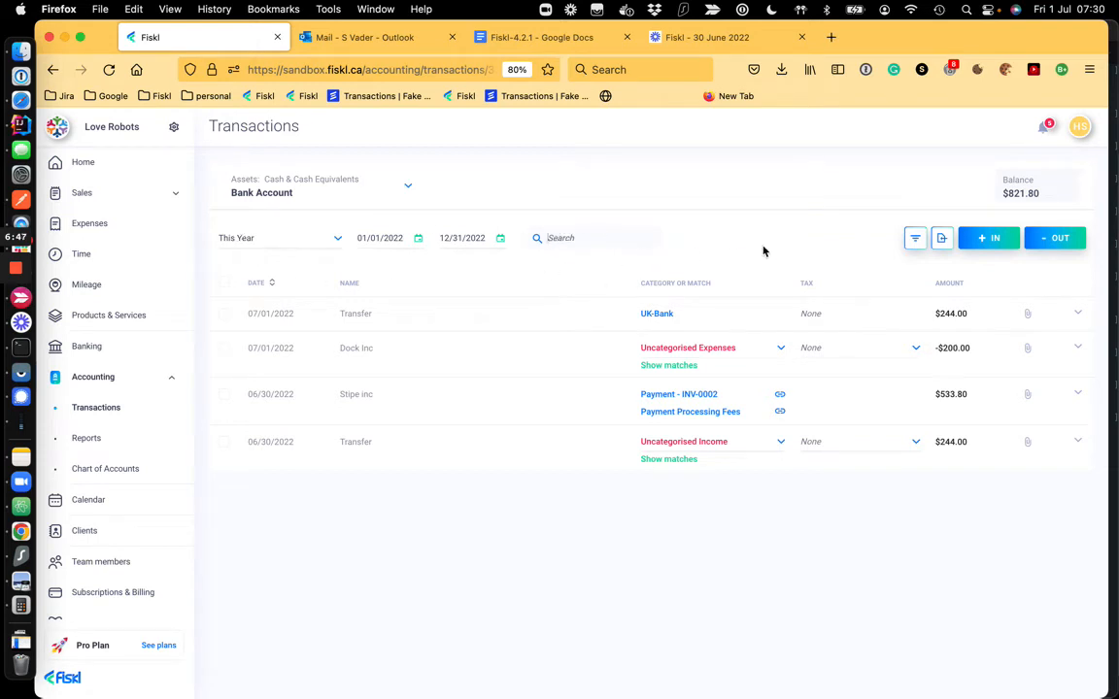
left_click(914, 239)
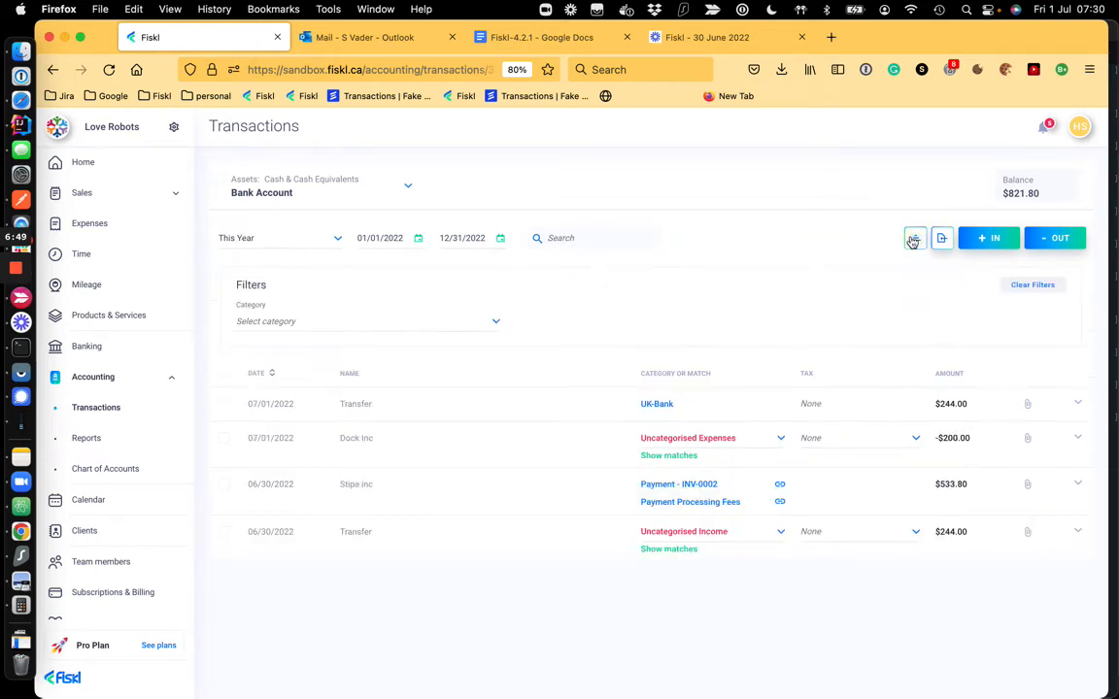
left_click(913, 240)
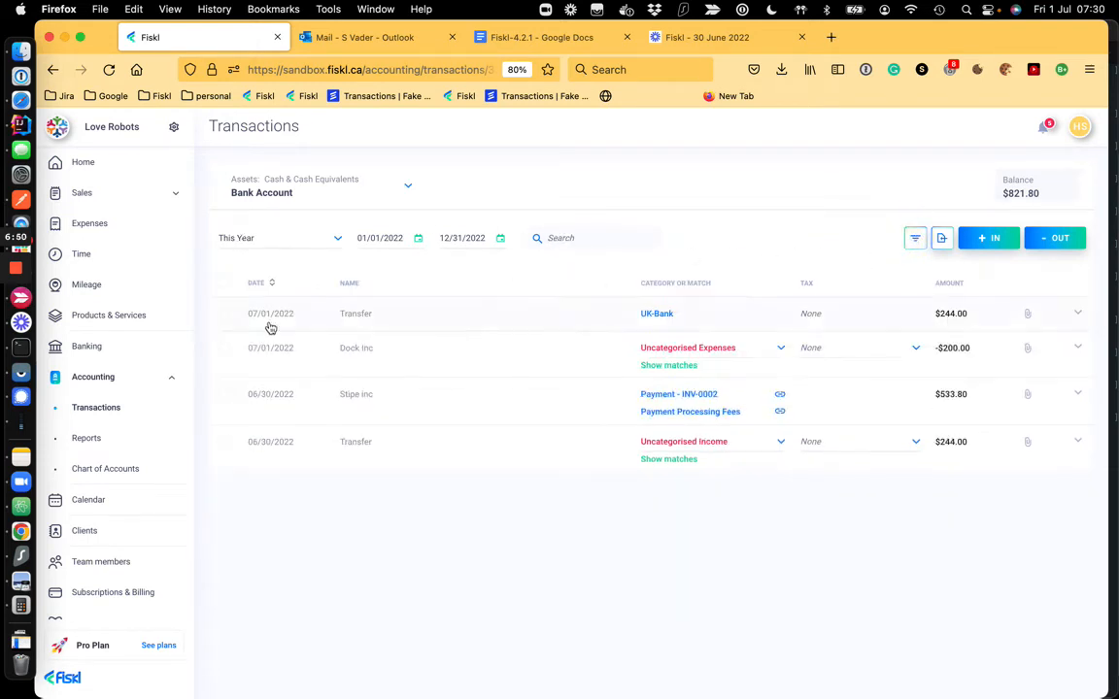
left_click(224, 284)
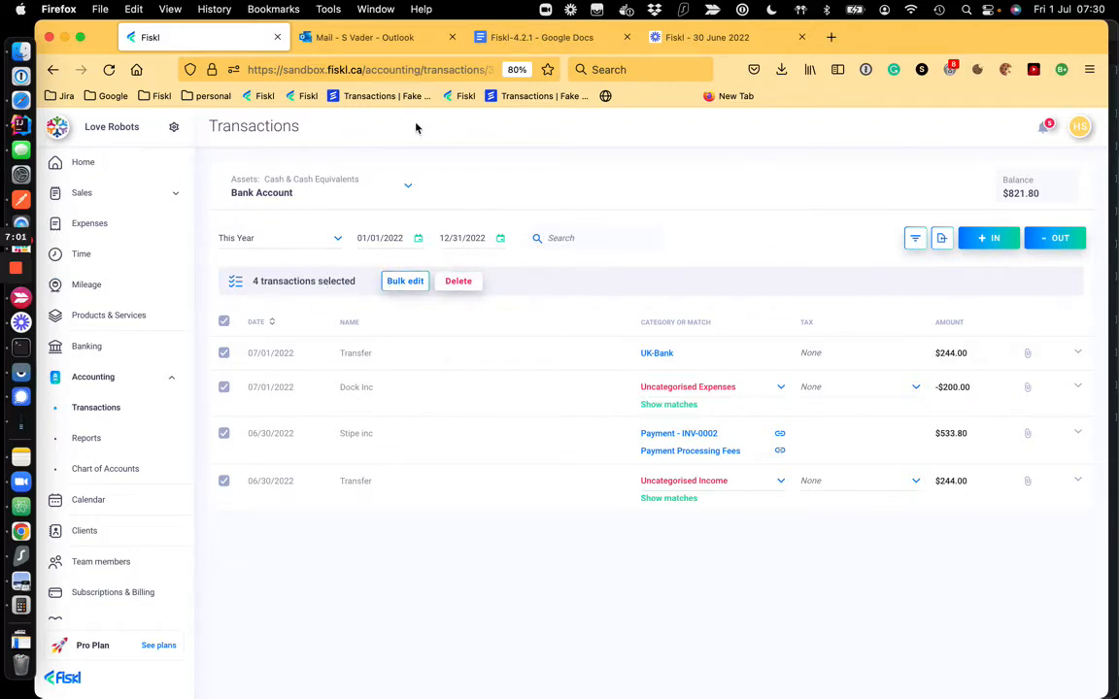
Switch to Outlook and view the Fiskl email verification message and the newest INV-0003 invoice email from Love Robots
left_click(386, 38)
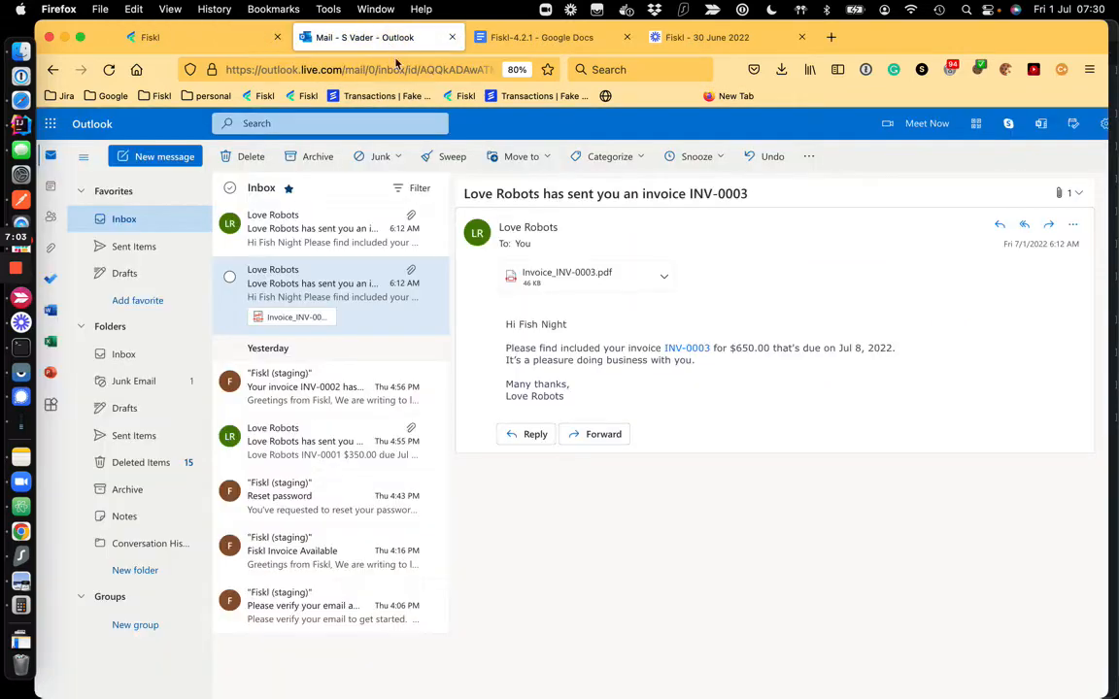
left_click(329, 606)
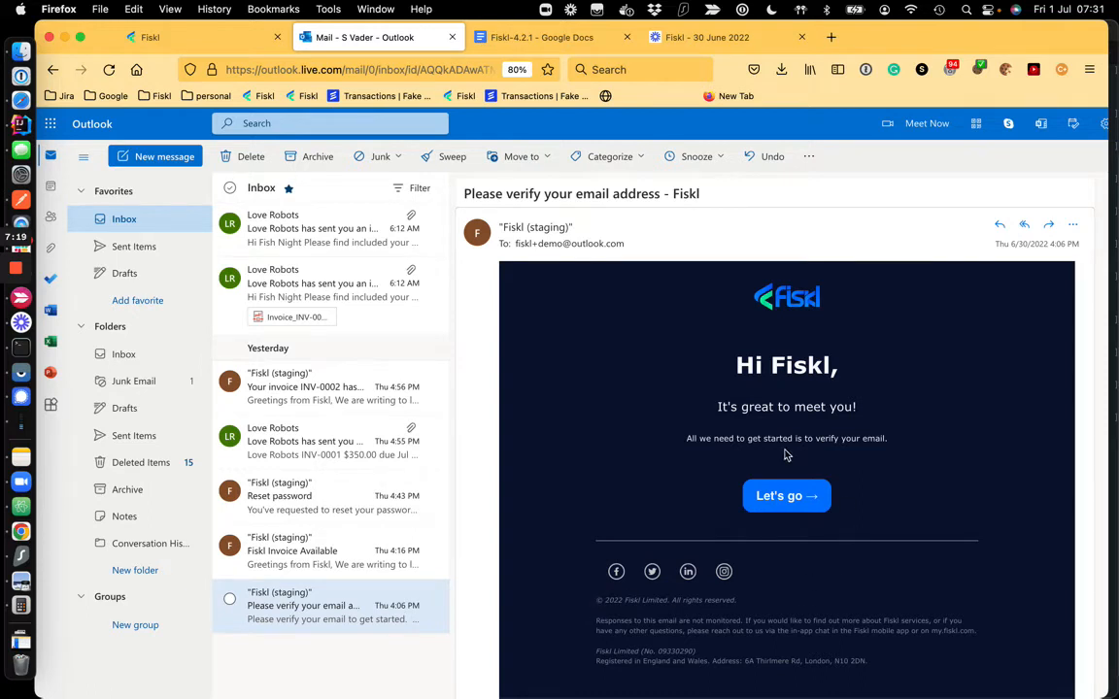
left_click(302, 242)
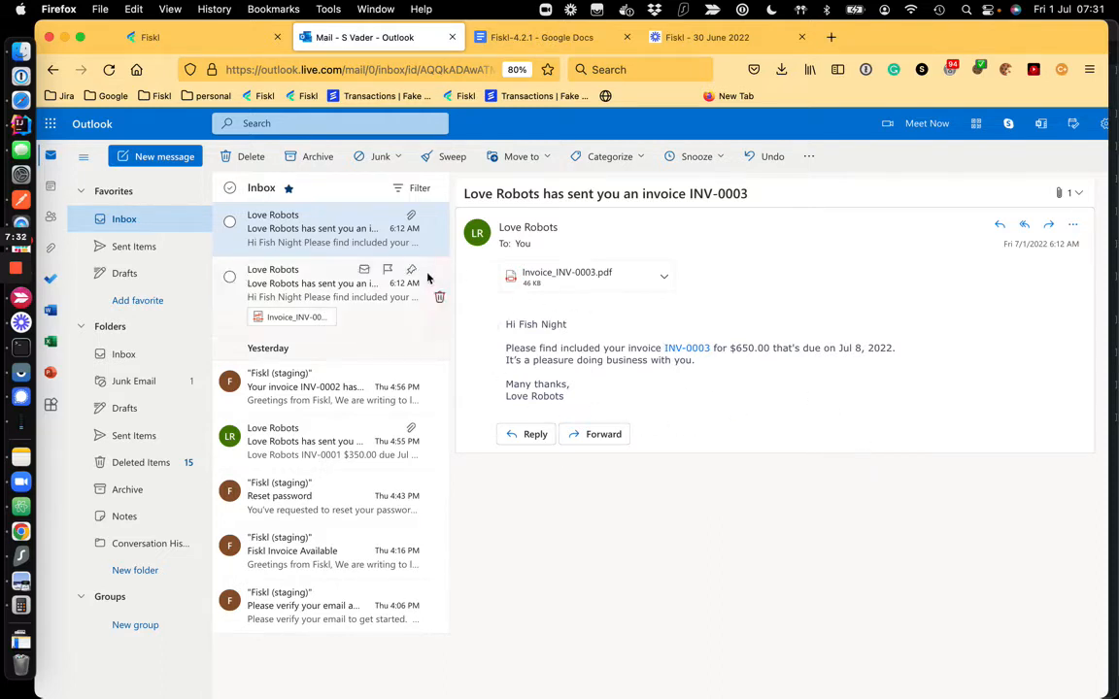
Return to Fiskl and start a new invoice billed to the client Fish Night
left_click(165, 39)
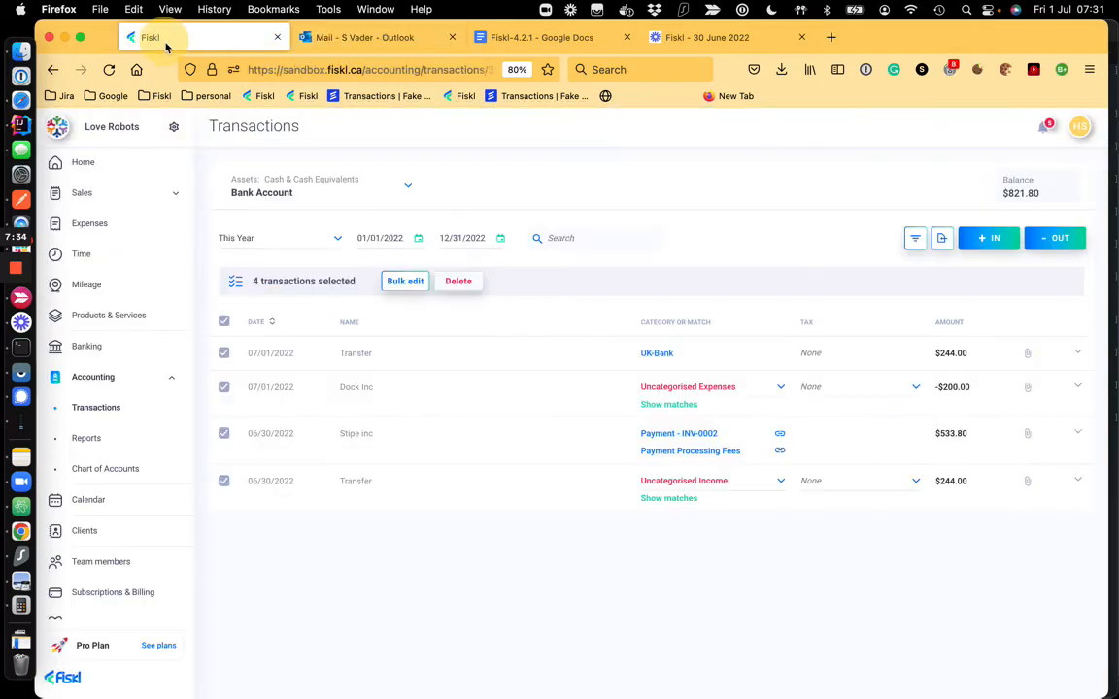
left_click(80, 197)
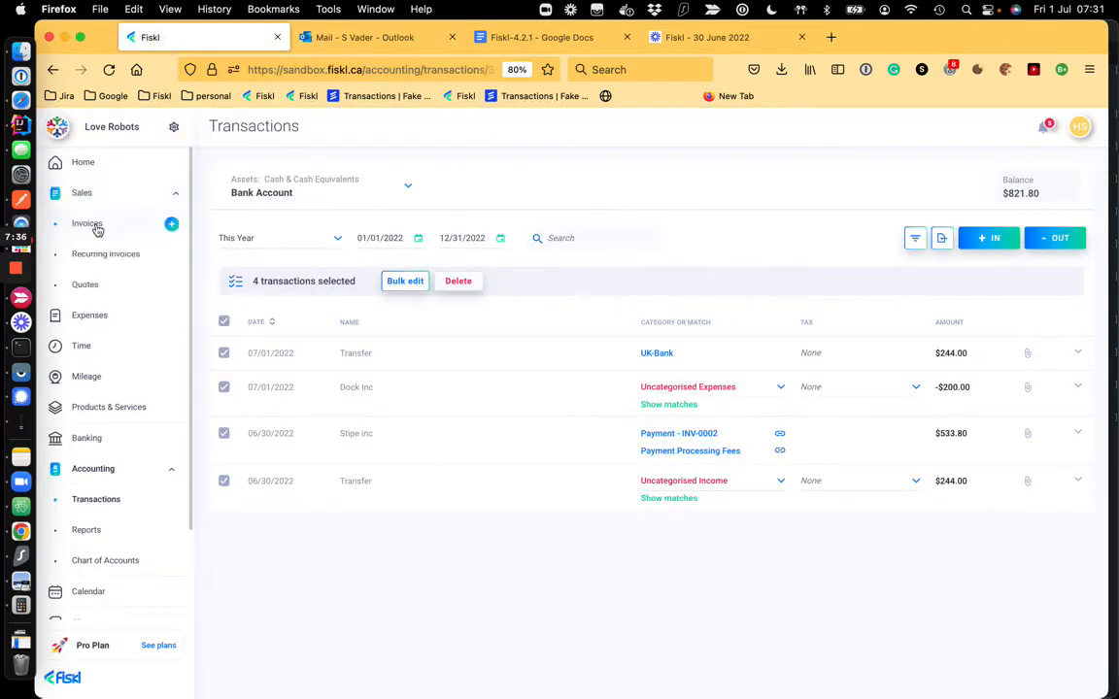
left_click(94, 225)
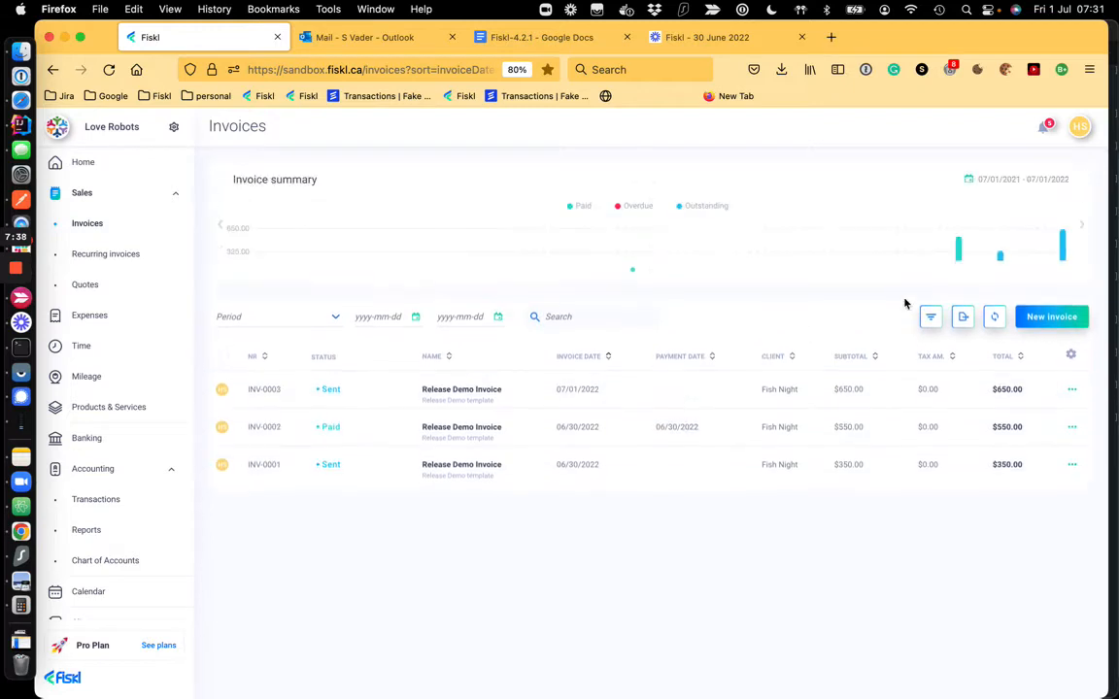
left_click(1051, 365)
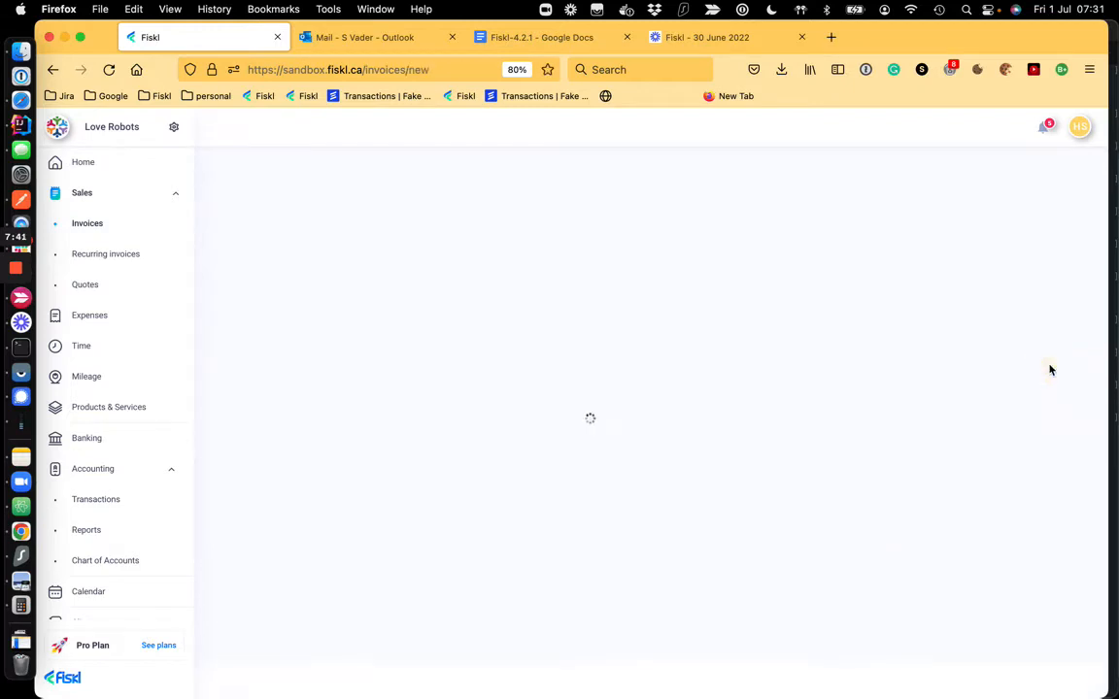
left_click(640, 213)
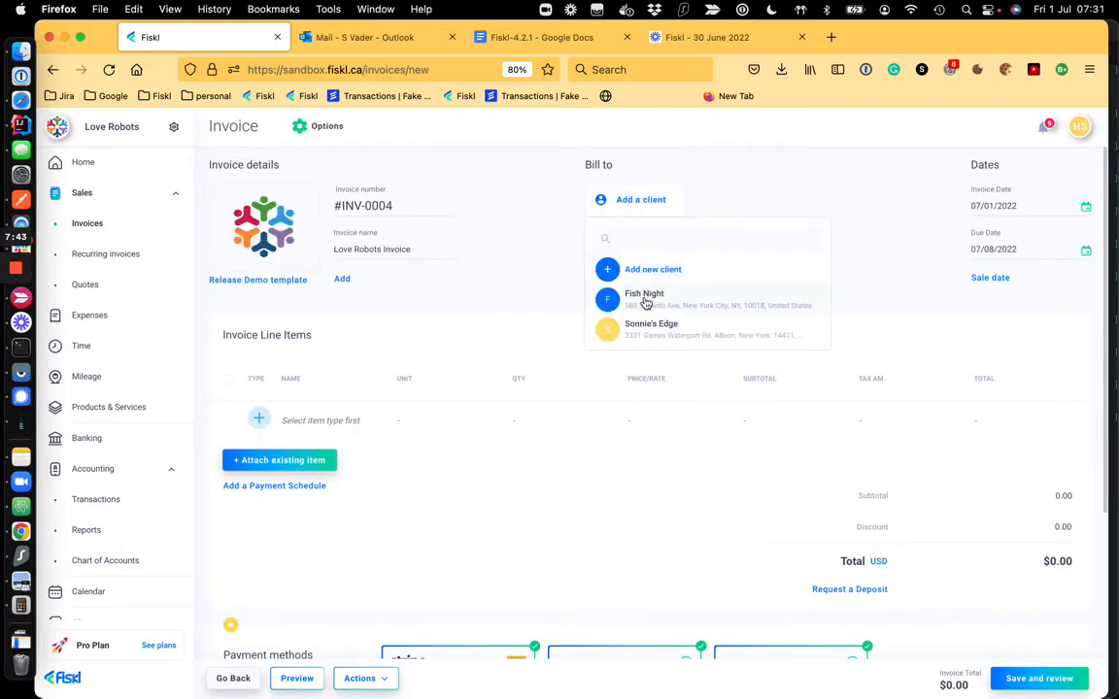
left_click(644, 295)
Add the product Shape-Shifters as a line item and save the invoice for review
left_click(316, 416)
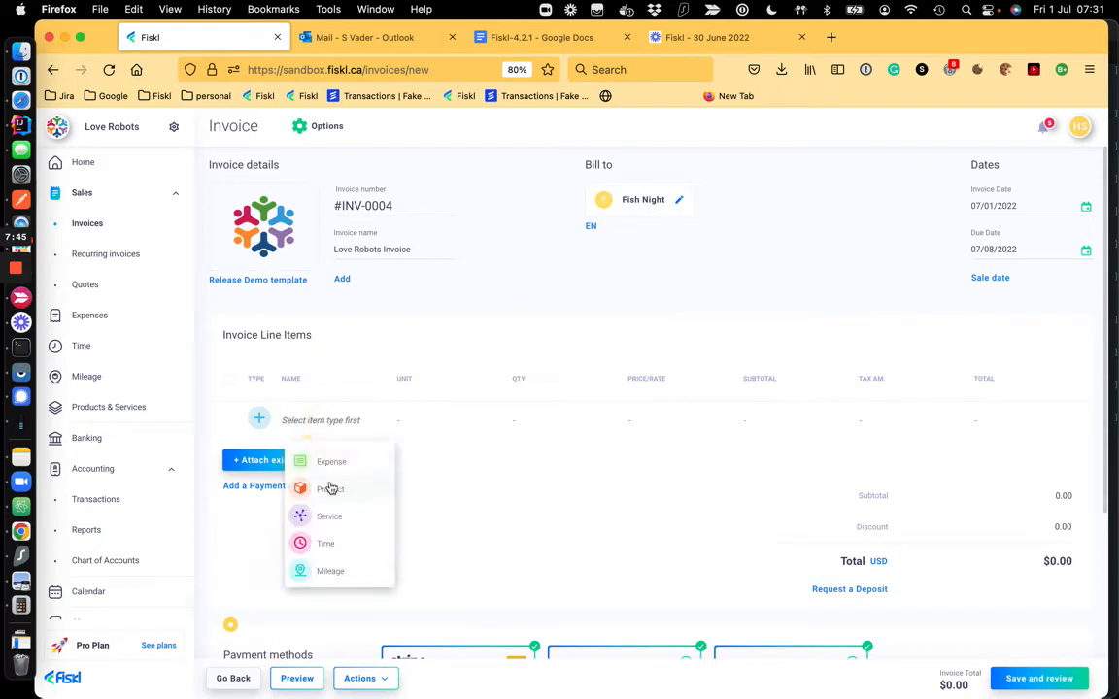
left_click(326, 486)
left_click(314, 419)
left_click(314, 446)
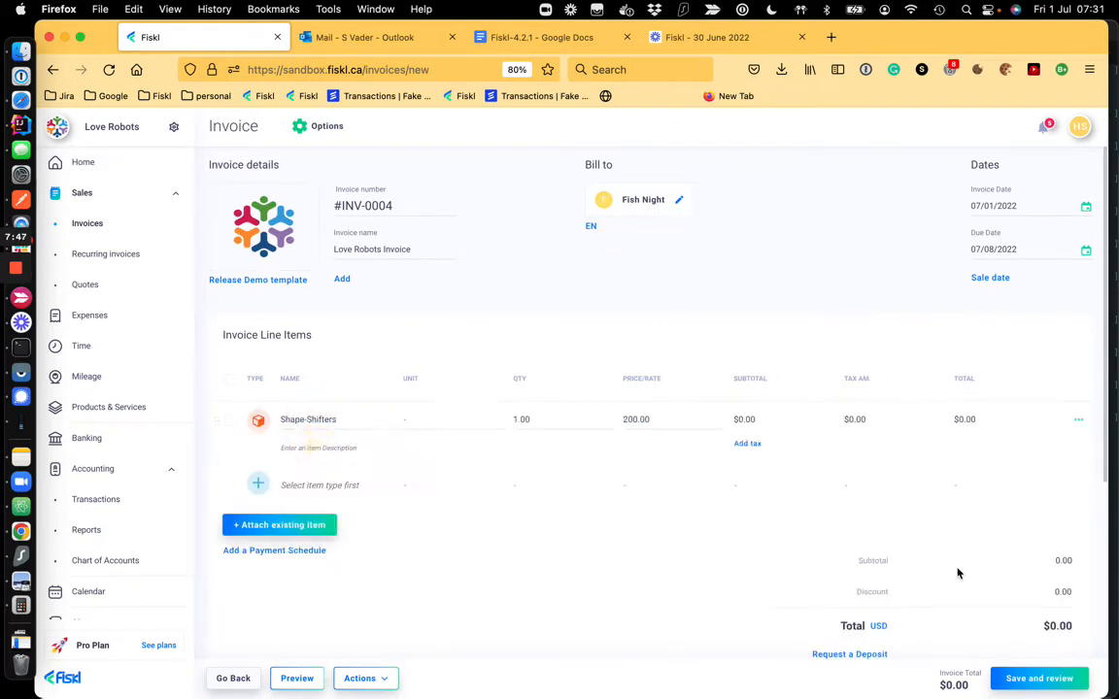
left_click(1040, 679)
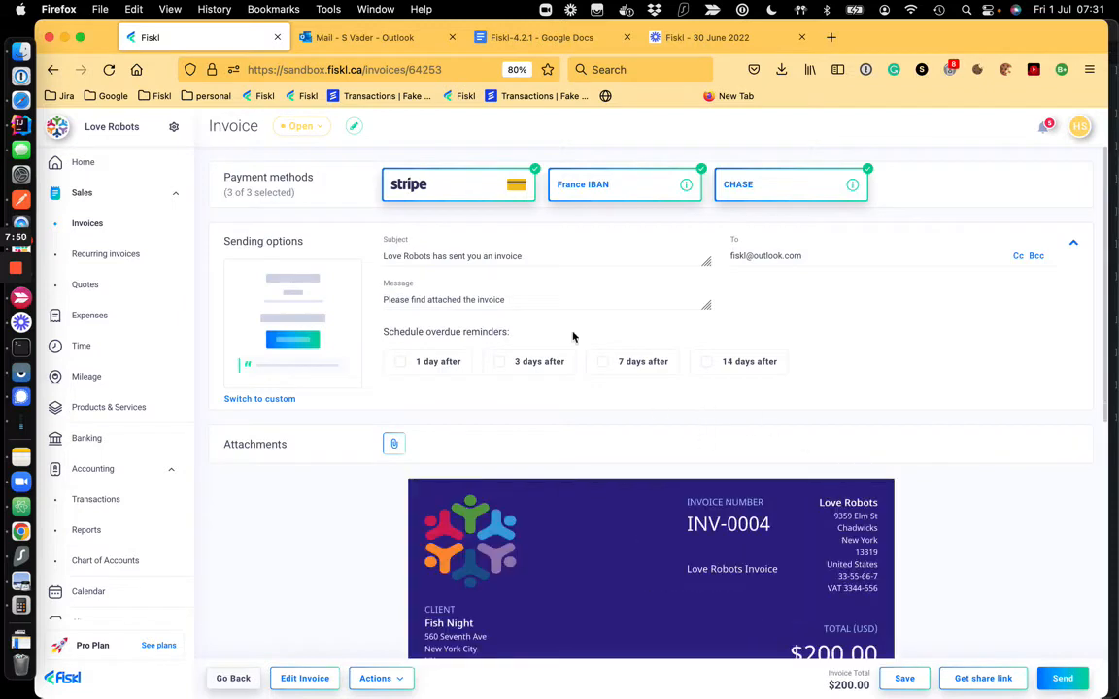
Try the custom invoice email with a blank line after the due date sentence, and revert to the standard email
left_click(256, 399)
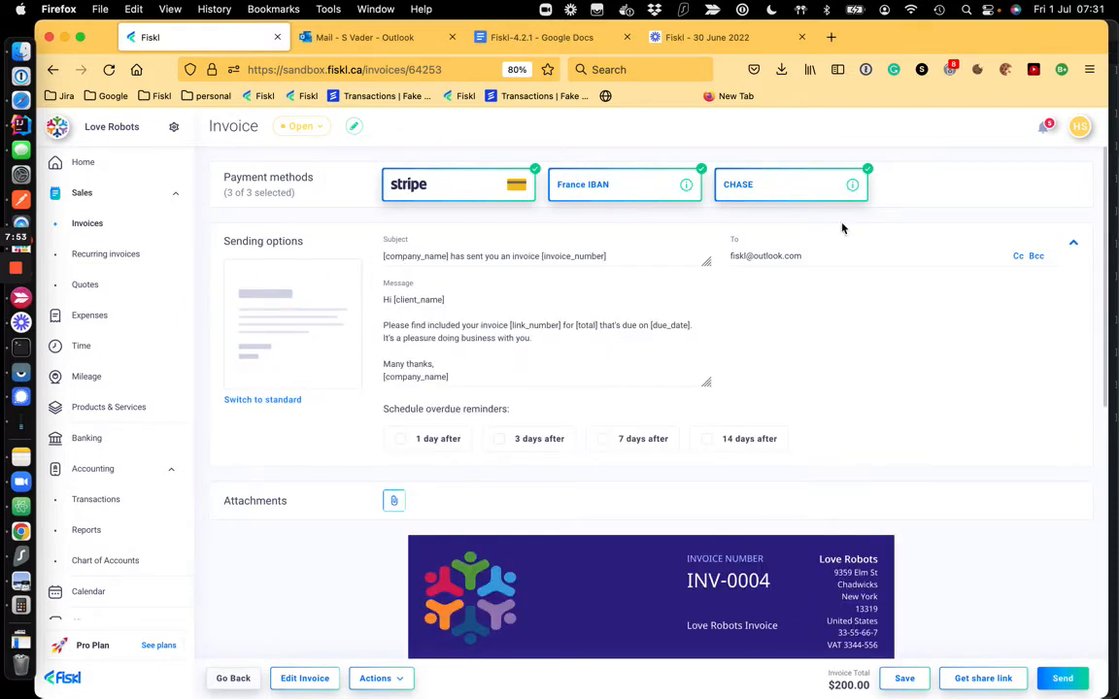
left_click(693, 325)
key("Return")
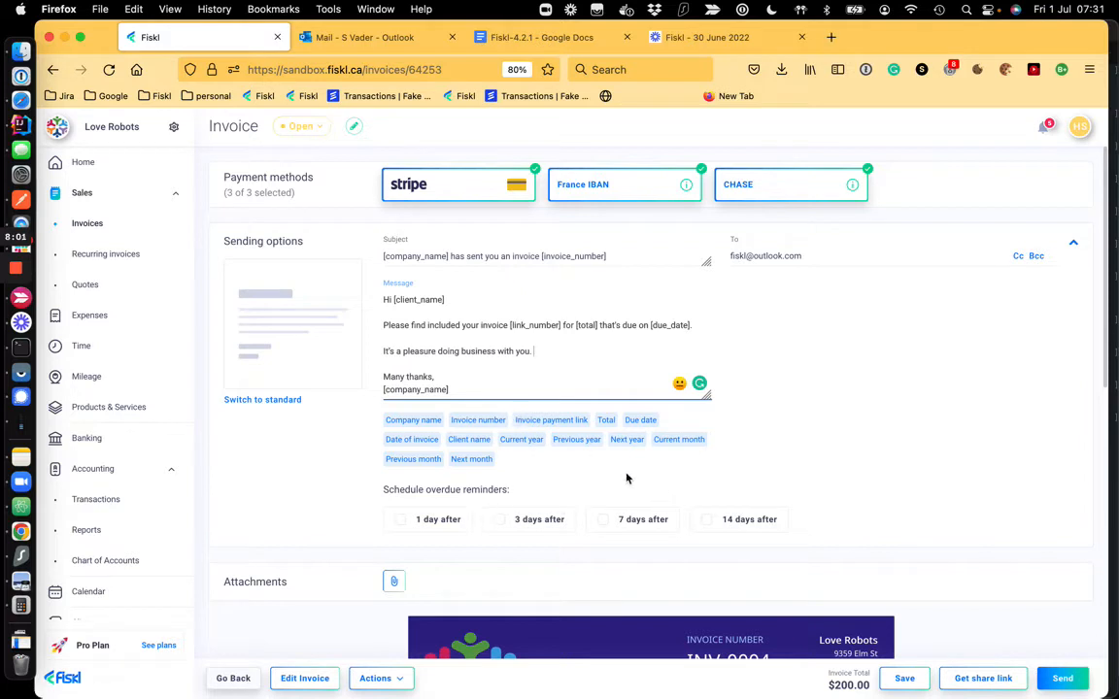
left_click(271, 405)
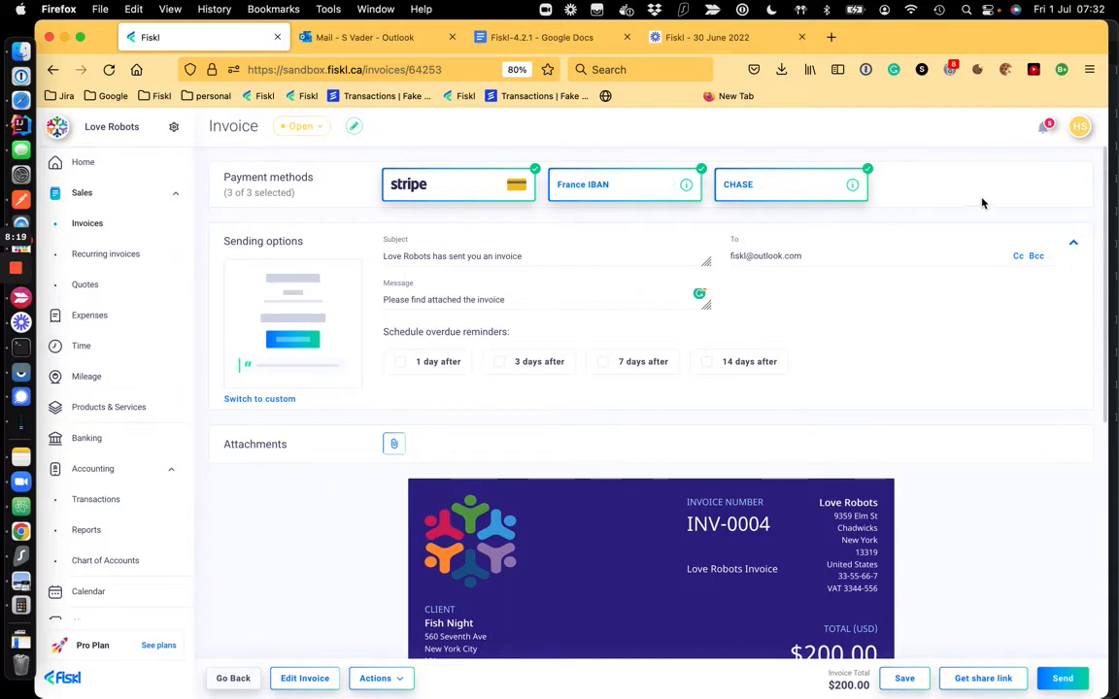
Open the Release Demo template from Templates & Brands and choose to write its own emails
left_click(174, 128)
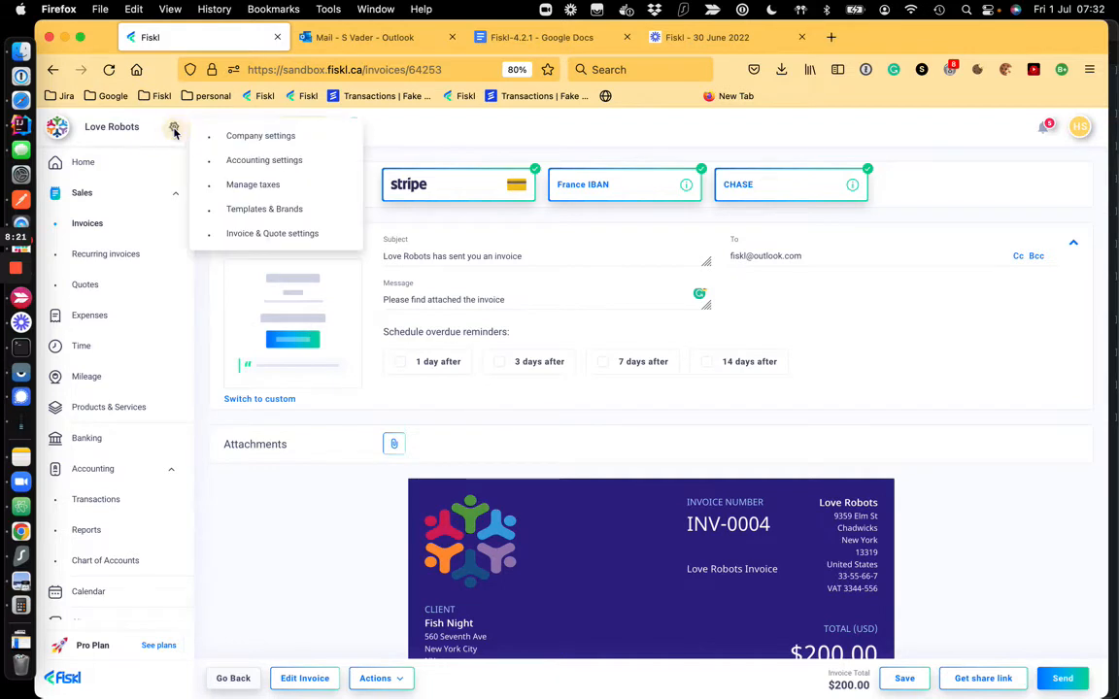
left_click(249, 210)
left_click(289, 229)
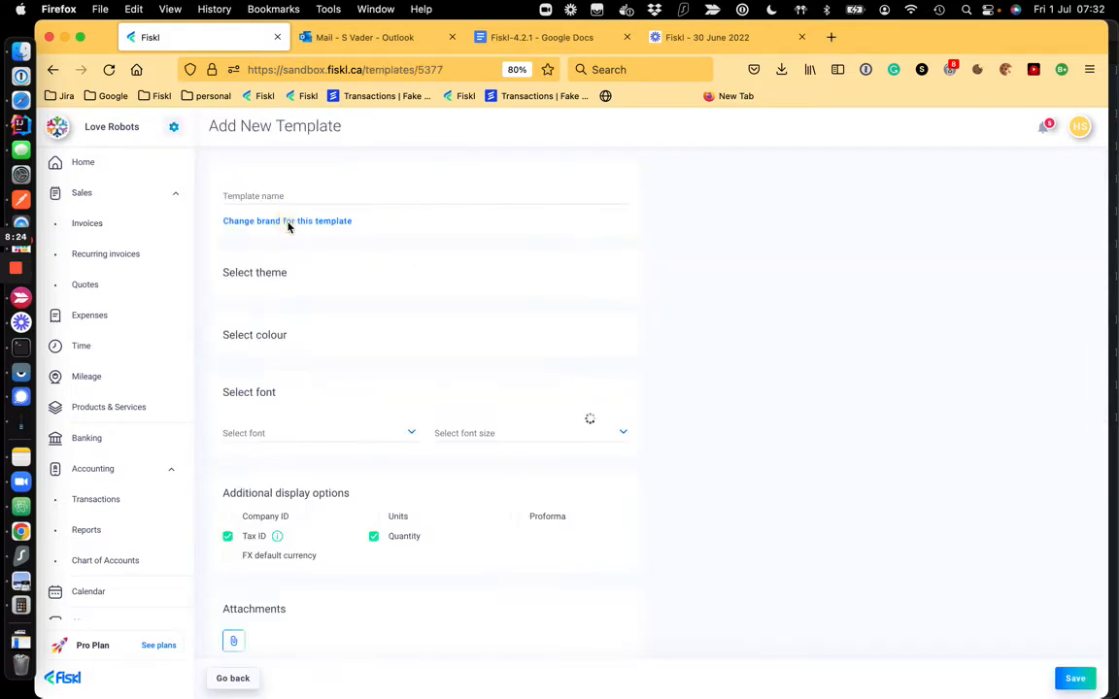
scroll(468, 327, "down", 5)
scroll(467, 330, "down", 3)
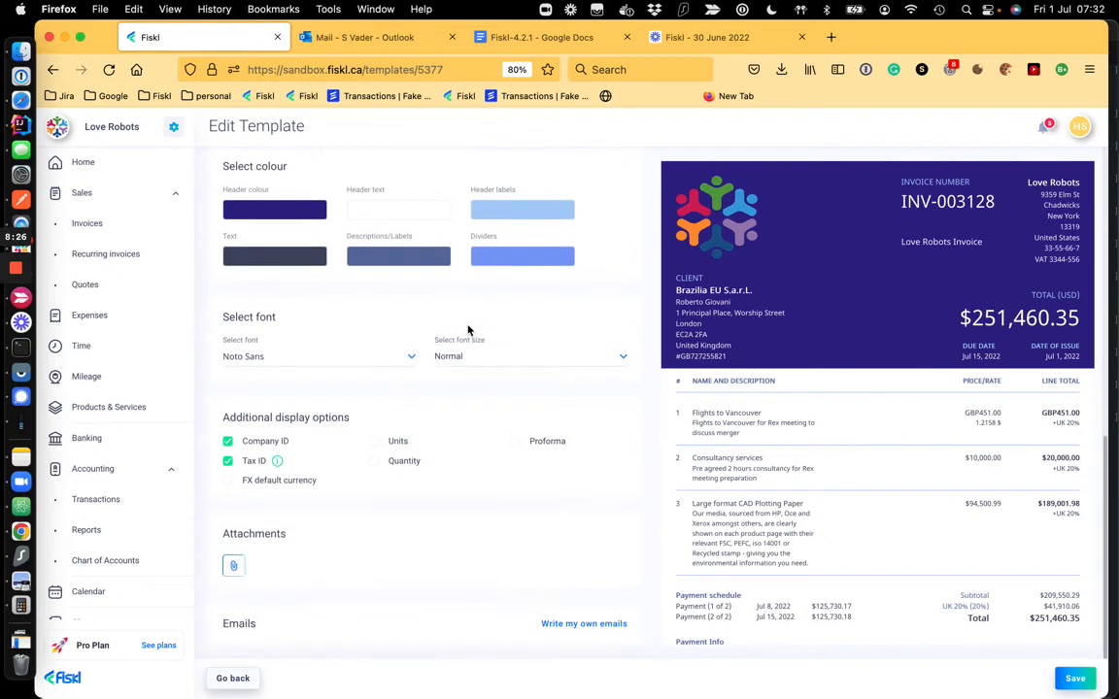
scroll(573, 603, "down", 4)
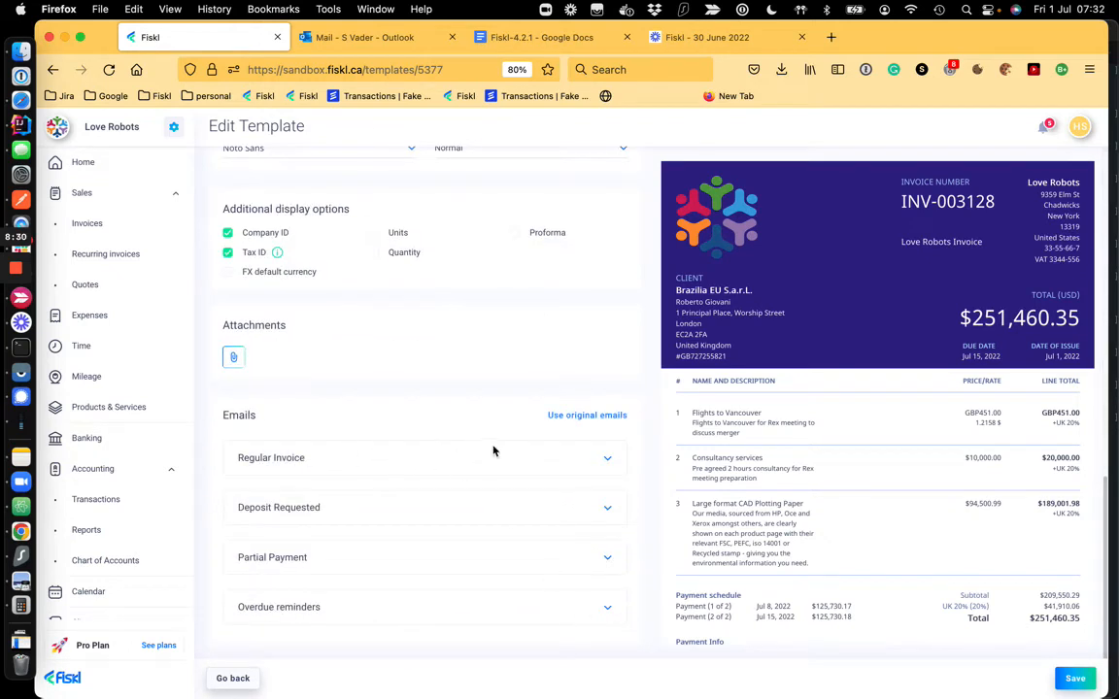
Insert a blank line after the due date sentence in the template's Regular Invoice email message and save the template
left_click(544, 461)
left_click(610, 464)
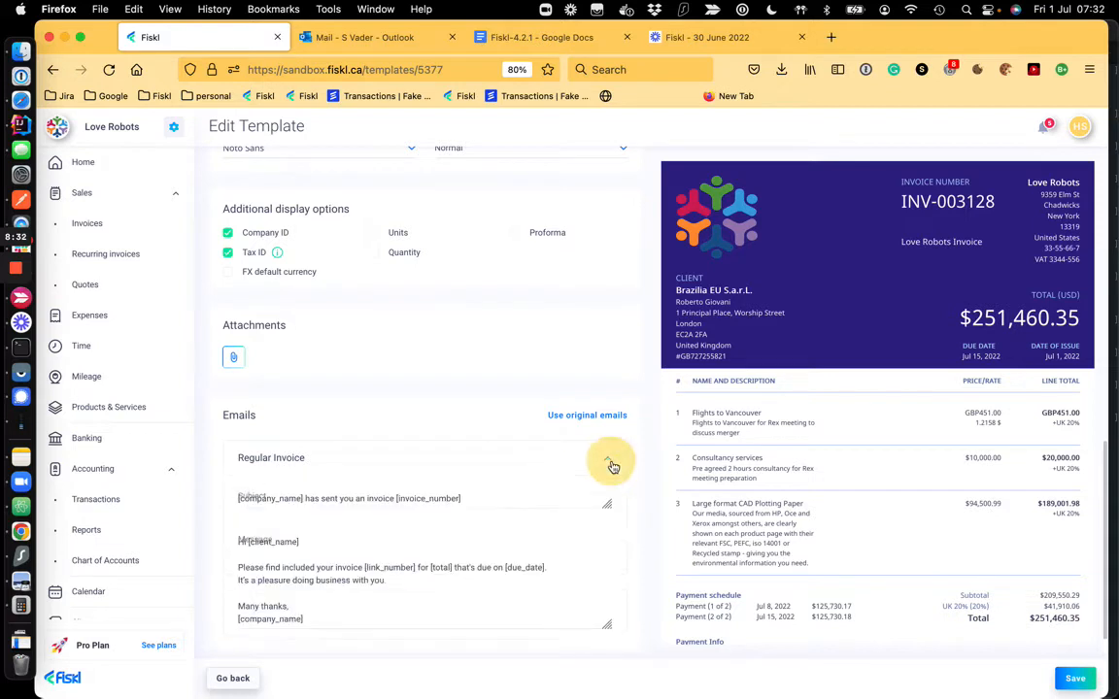
scroll(530, 529, "down", 2)
left_click(551, 488)
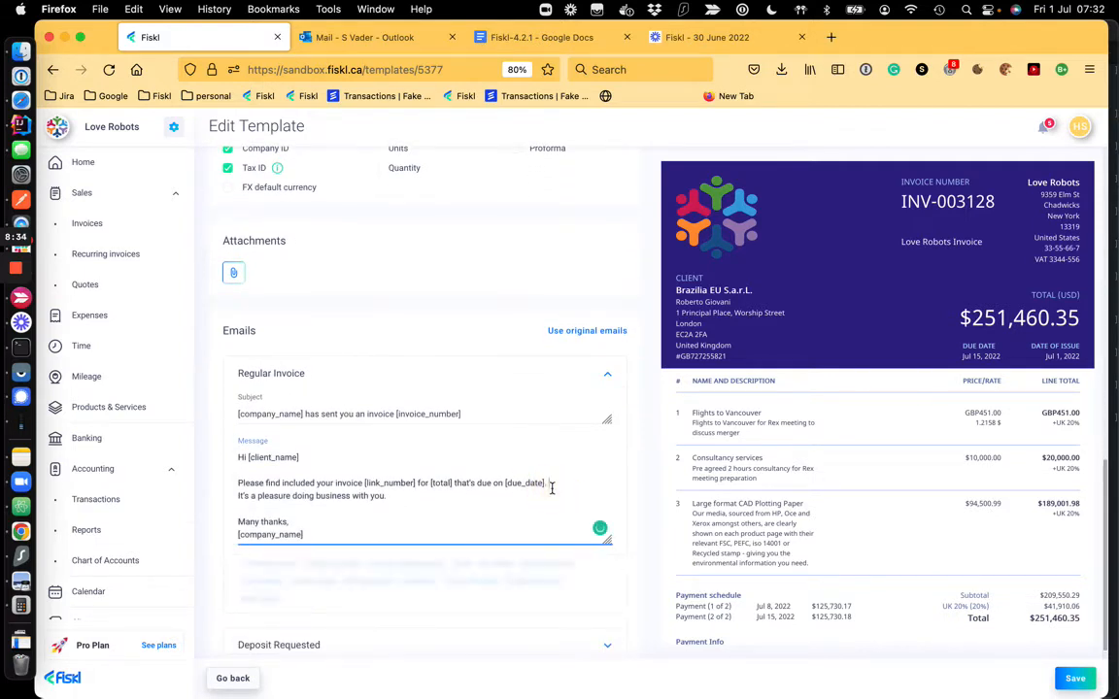
type(".")
key("Return")
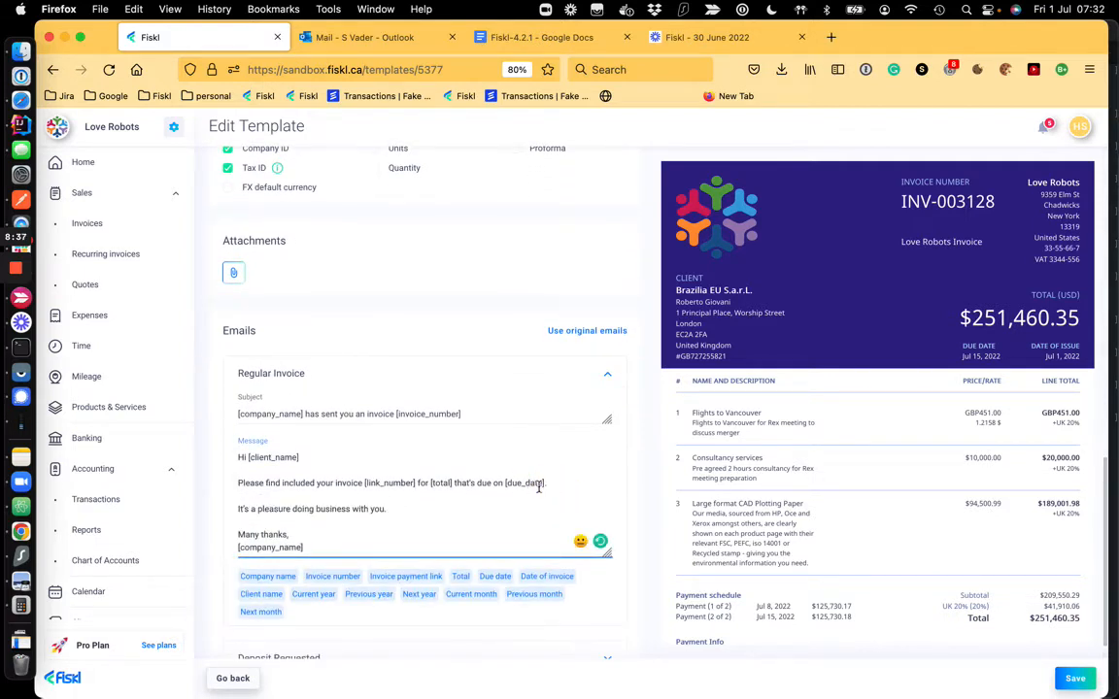
scroll(515, 490, "down", 2)
scroll(509, 481, "down", 1)
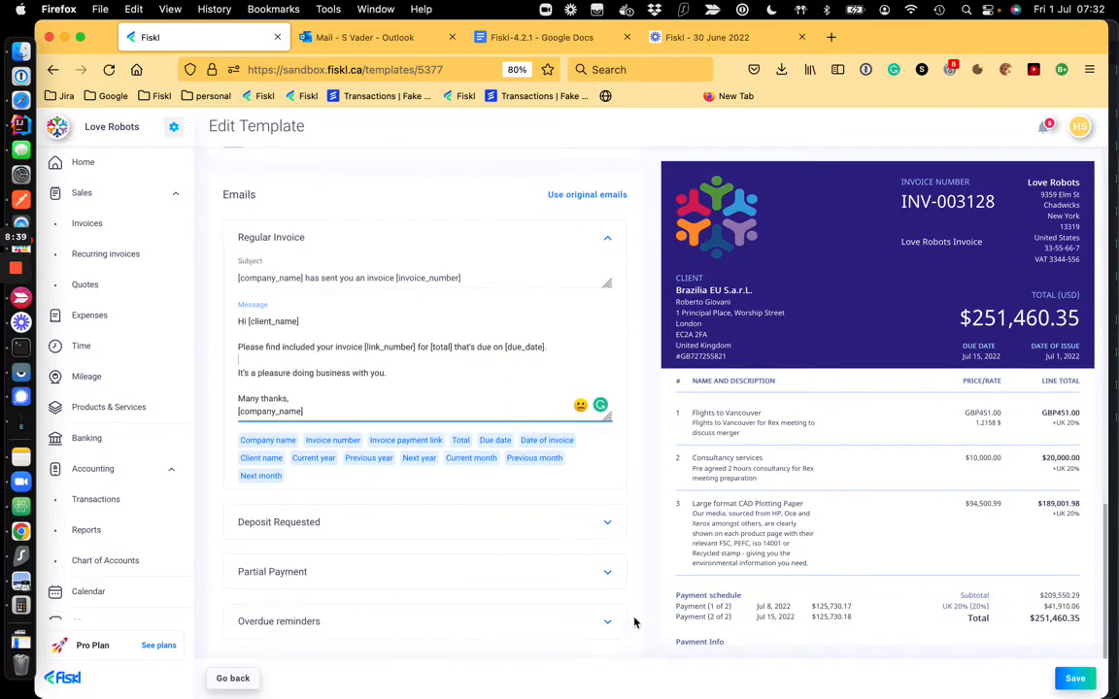
left_click(1077, 678)
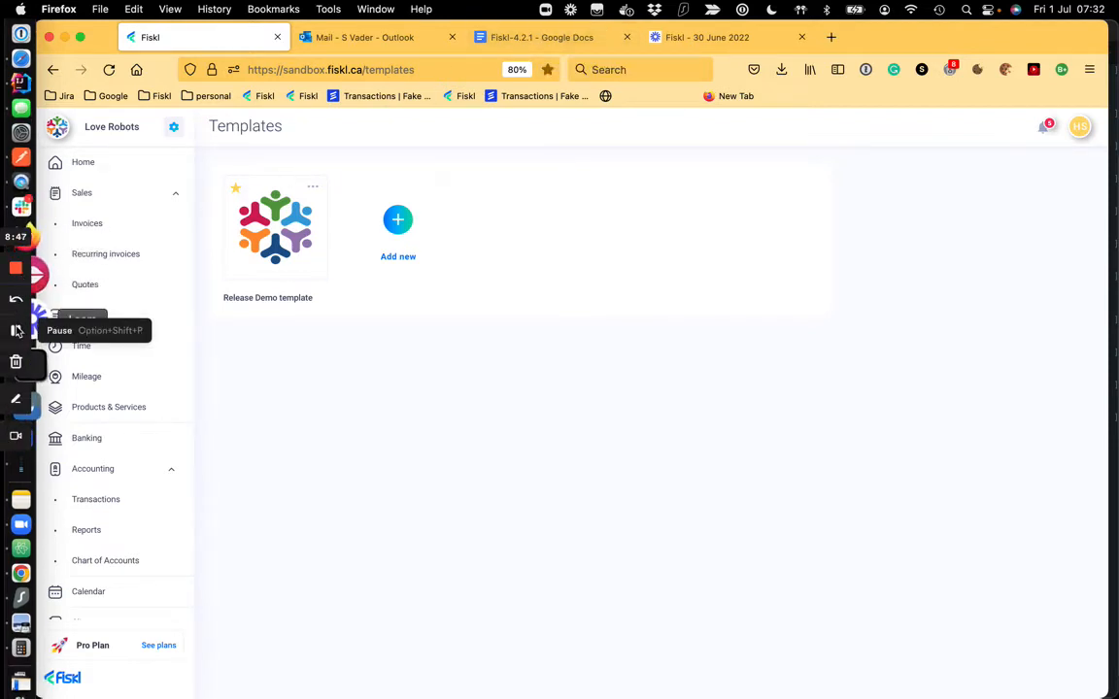
left_click(17, 331)
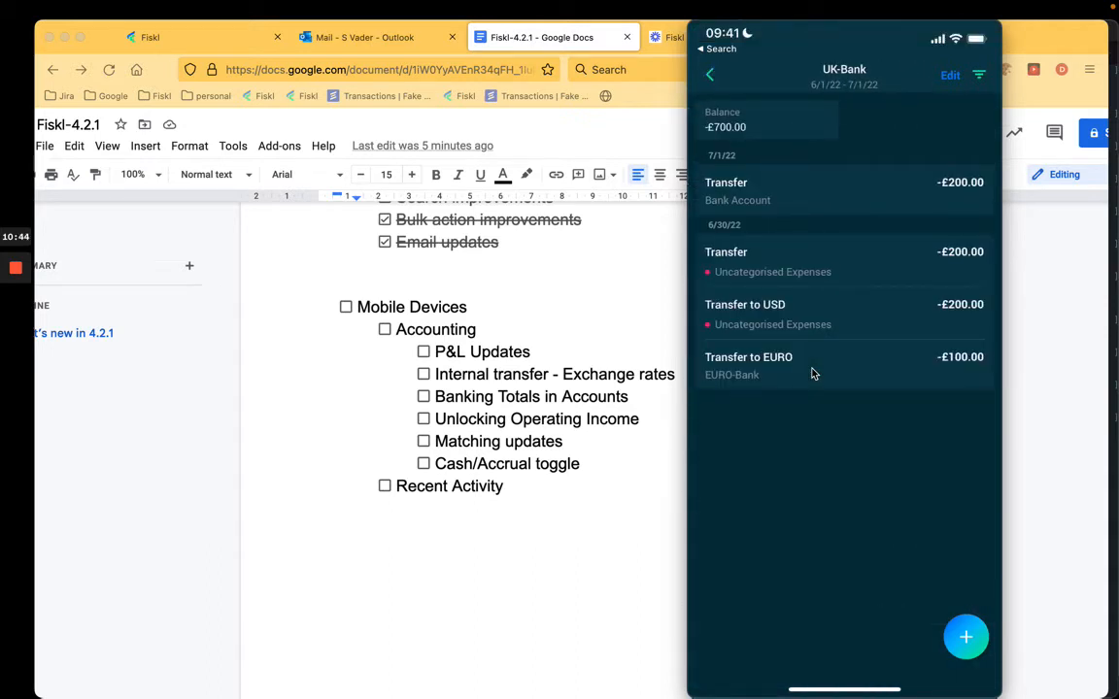
In the mobile app, categorise UK-Bank's Transfer to USD as an Internal transfer matched with the US$244.00 Bank Account transfer
mouse_move(842, 323)
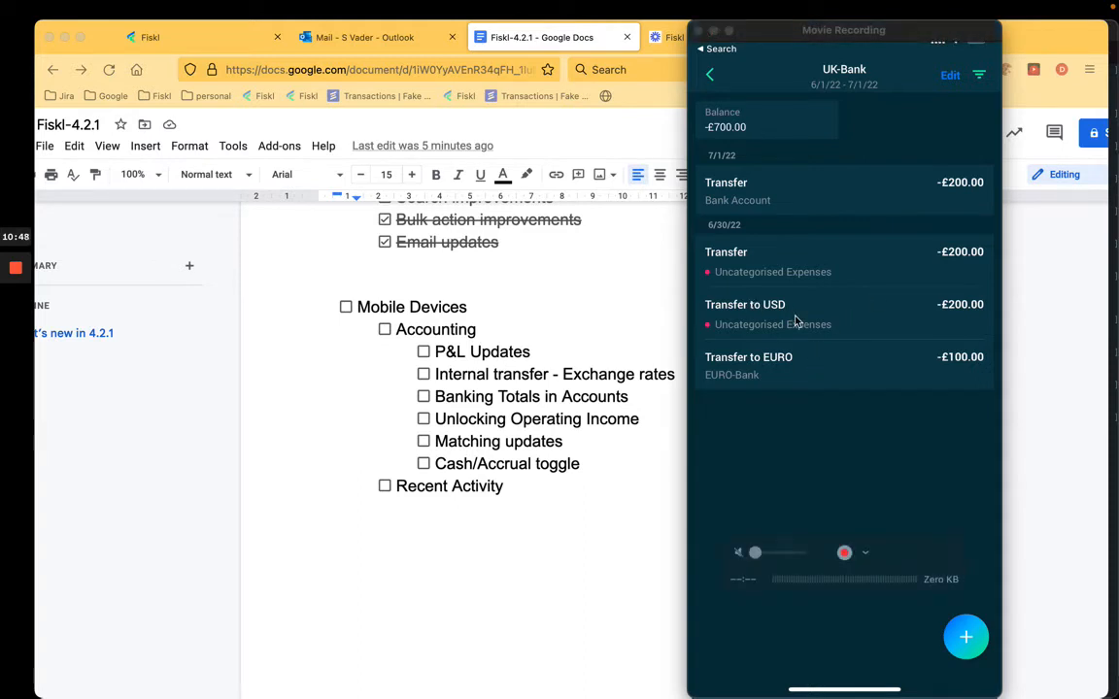
left_click(795, 321)
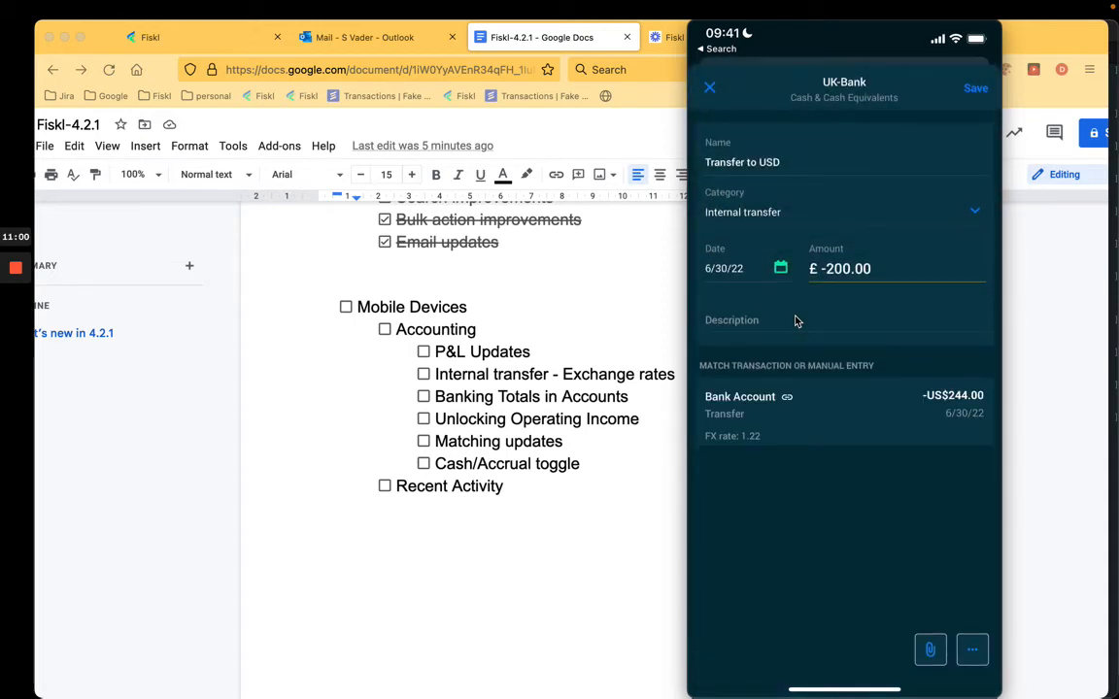
left_click(784, 419)
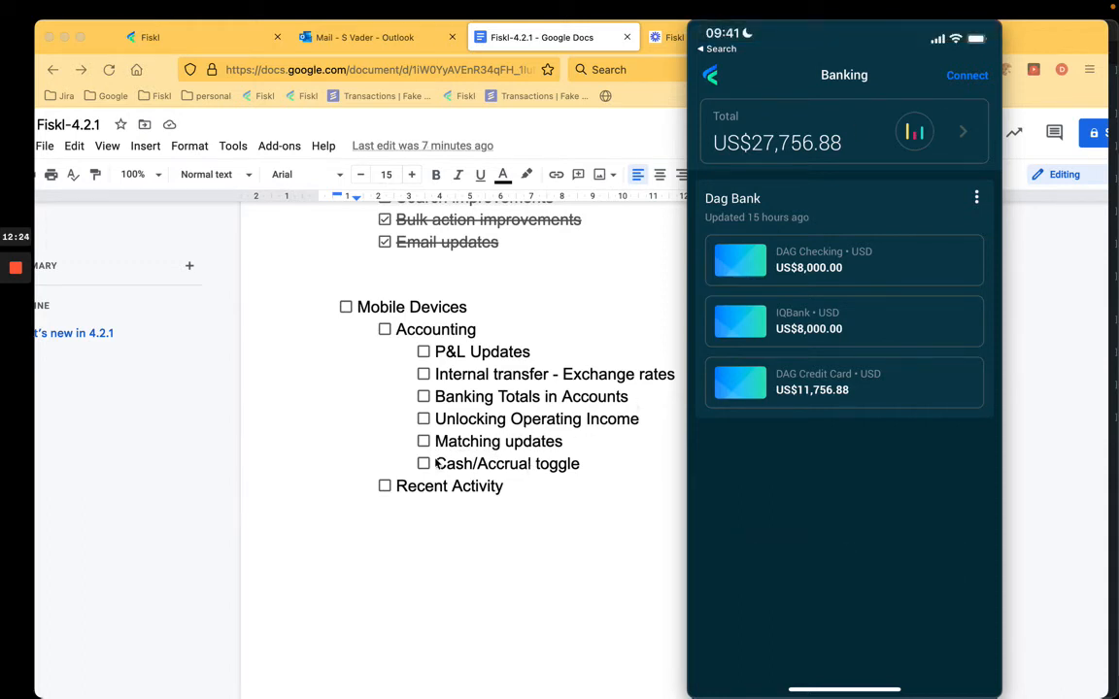
Open invoice INV-0004 from the invoice entries in the mobile app's Recent Activity
mouse_move(23, 267)
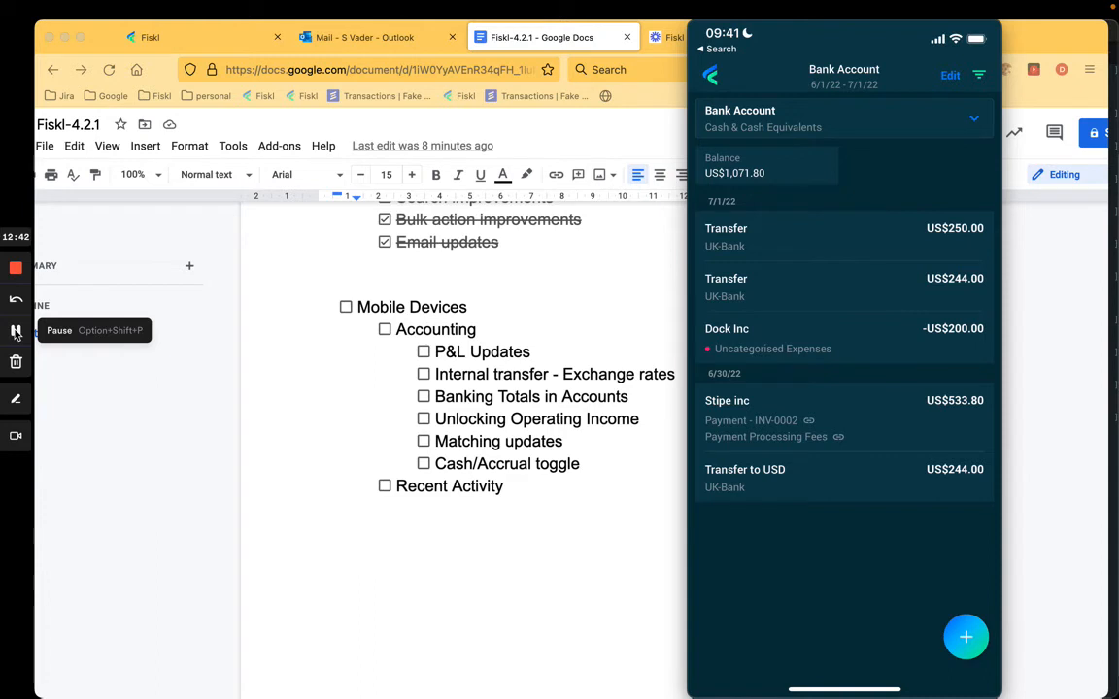
left_click(772, 335)
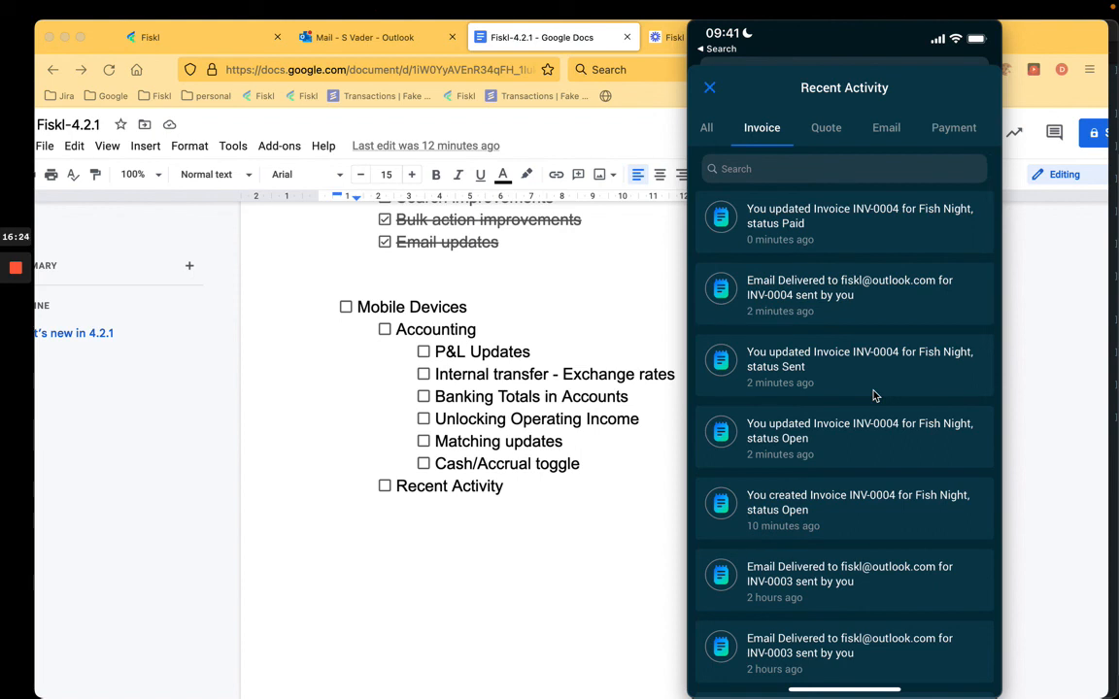
left_click(874, 396)
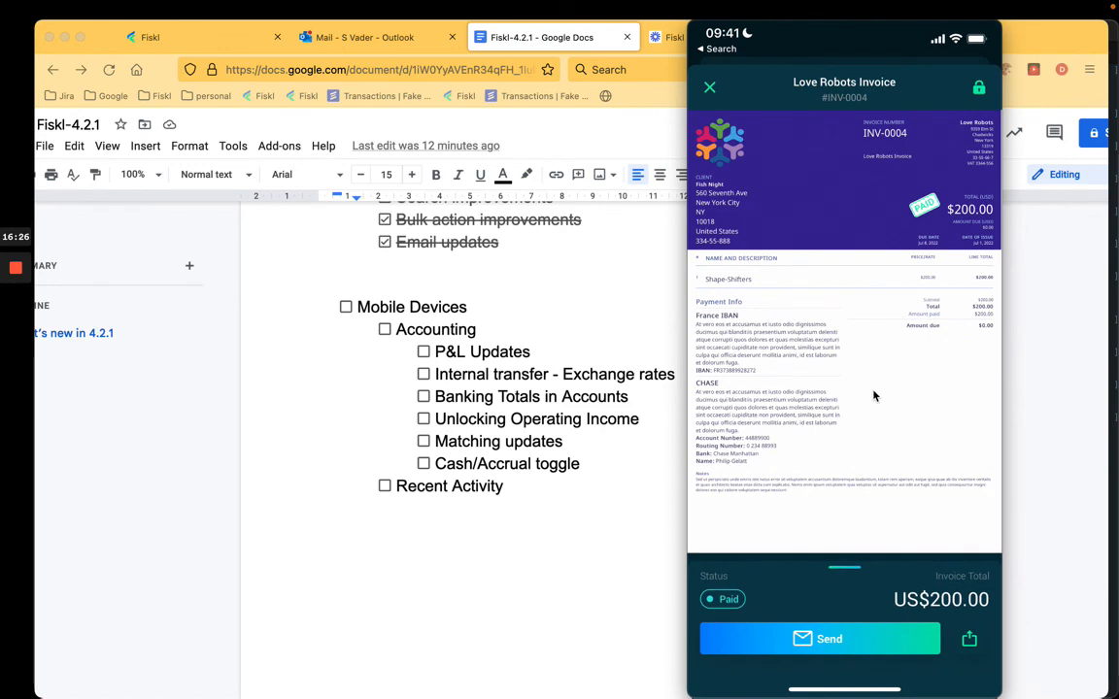